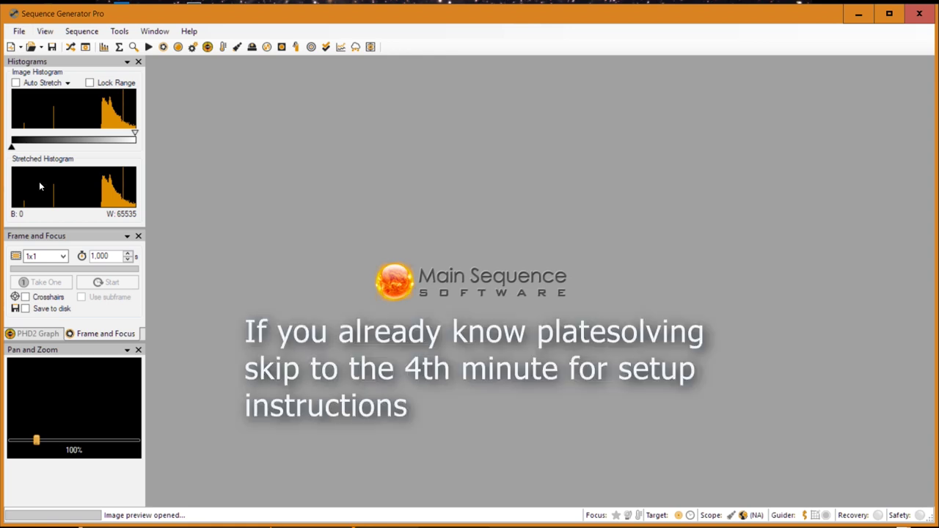
# Fetch the sky image for object m45 using the Framing & Mosaic Wizard
pyautogui.click(117, 32)
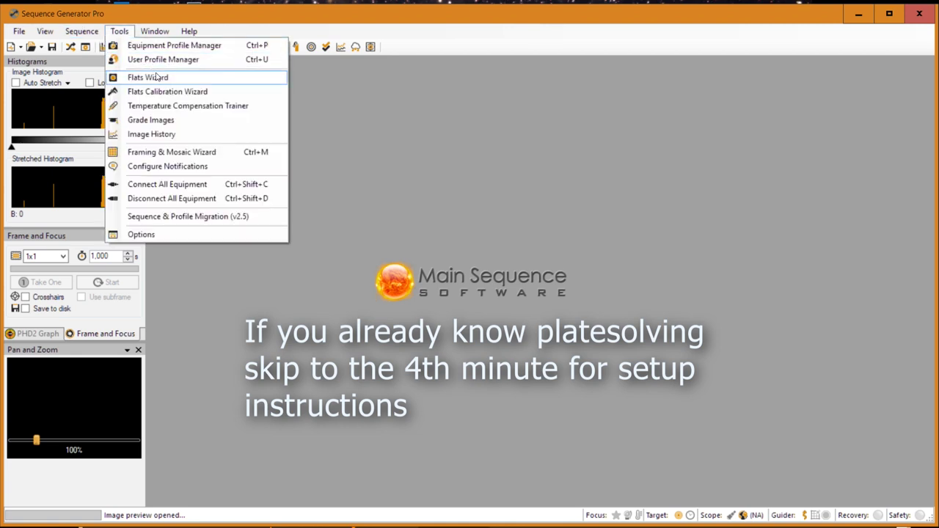
pyautogui.click(175, 153)
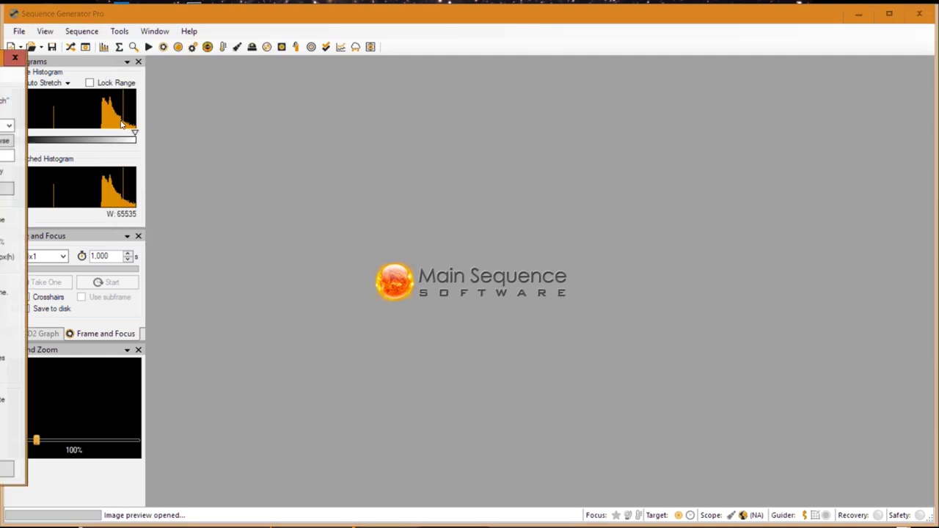
pyautogui.moveTo(11, 58); pyautogui.dragTo(206, 74)
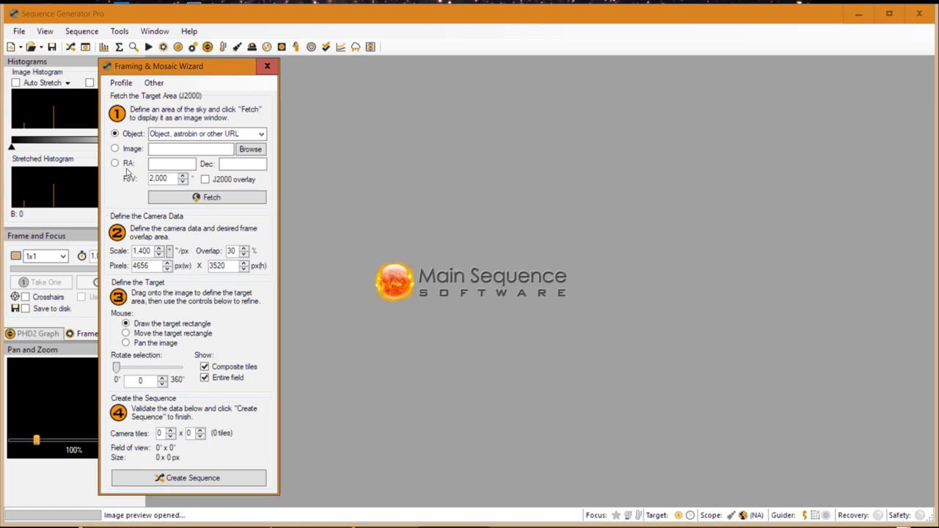
pyautogui.click(153, 133)
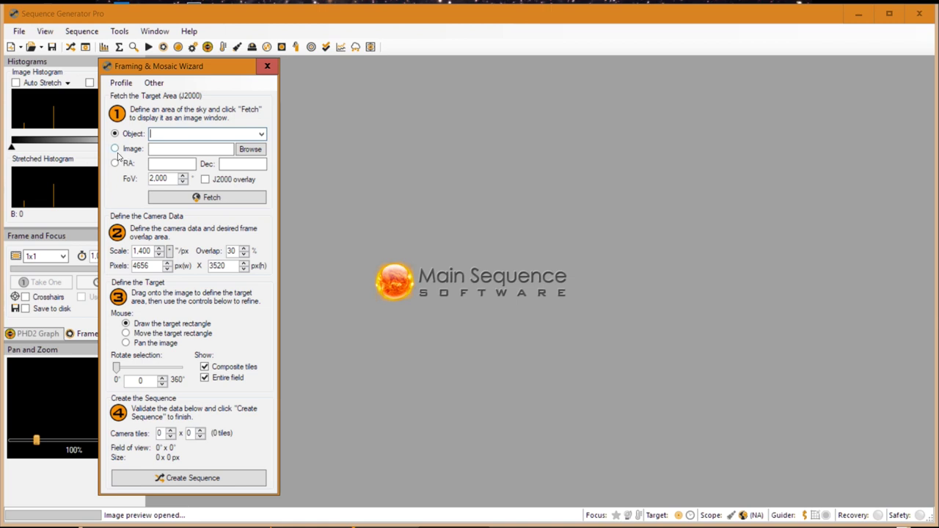
pyautogui.click(116, 149)
pyautogui.moveTo(117, 166)
pyautogui.click(161, 132)
pyautogui.click(162, 133)
pyautogui.write('m45')
pyautogui.click(198, 200)
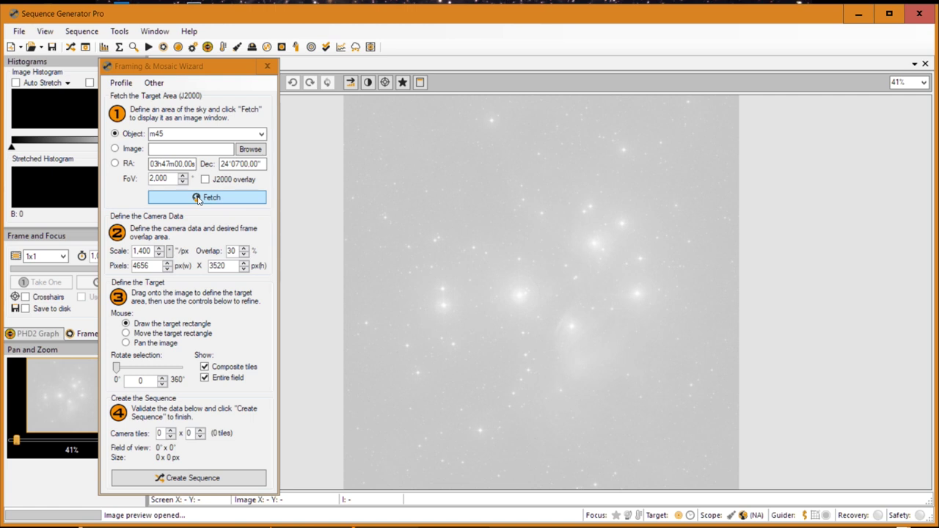
# Define a 1 x 1 tile target frame and position it over the star cluster in the fetched image
pyautogui.click(561, 294)
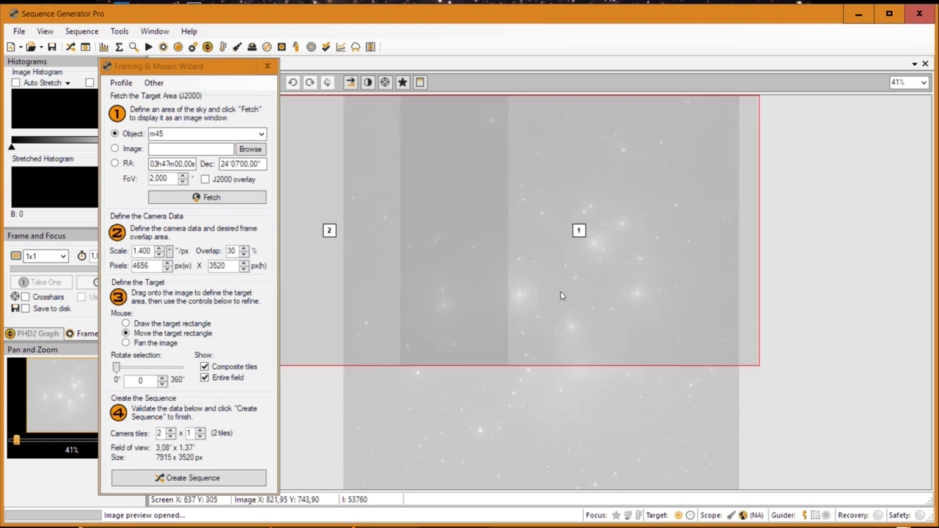
pyautogui.moveTo(582, 235); pyautogui.dragTo(559, 272)
pyautogui.click(170, 437)
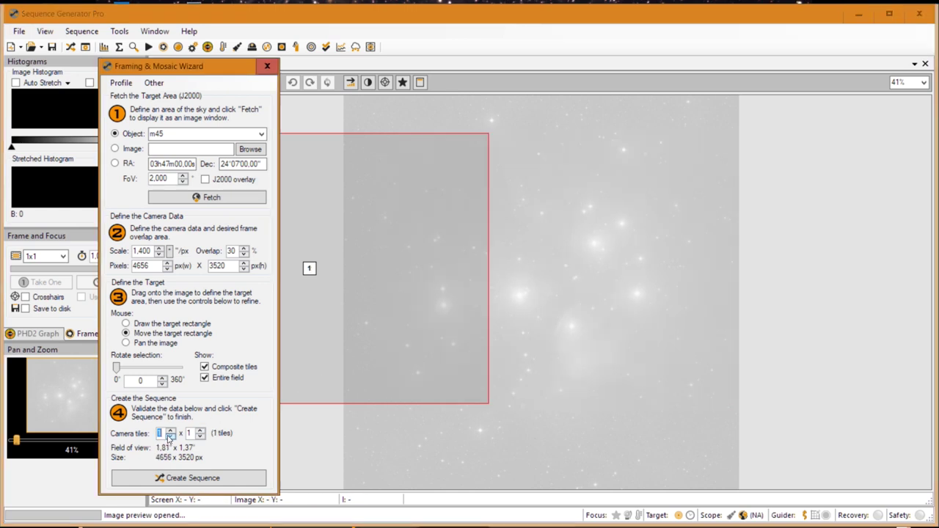
pyautogui.moveTo(374, 287); pyautogui.dragTo(544, 283)
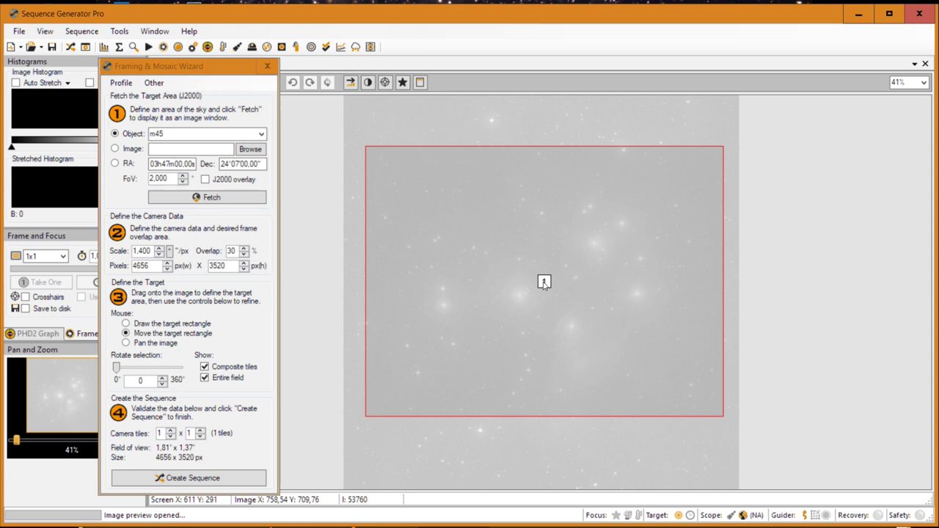
pyautogui.moveTo(544, 282); pyautogui.dragTo(557, 286)
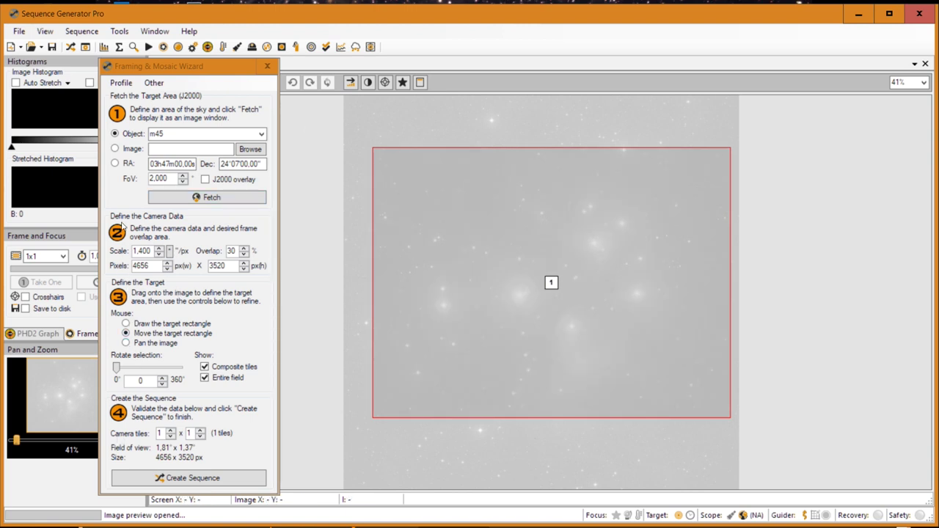
# Create the sequence from the frame, appending target m45 with precision centering by plate solve and the working image associated
pyautogui.click(212, 479)
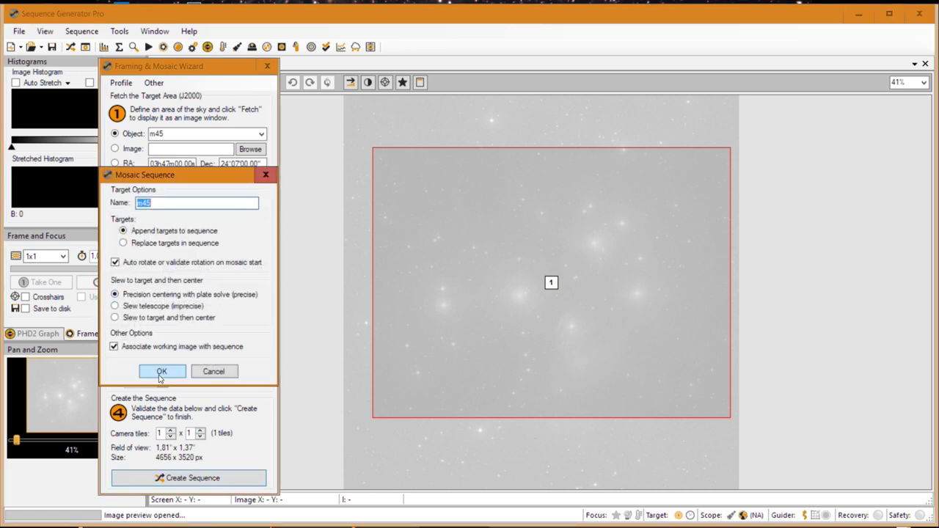
pyautogui.click(161, 373)
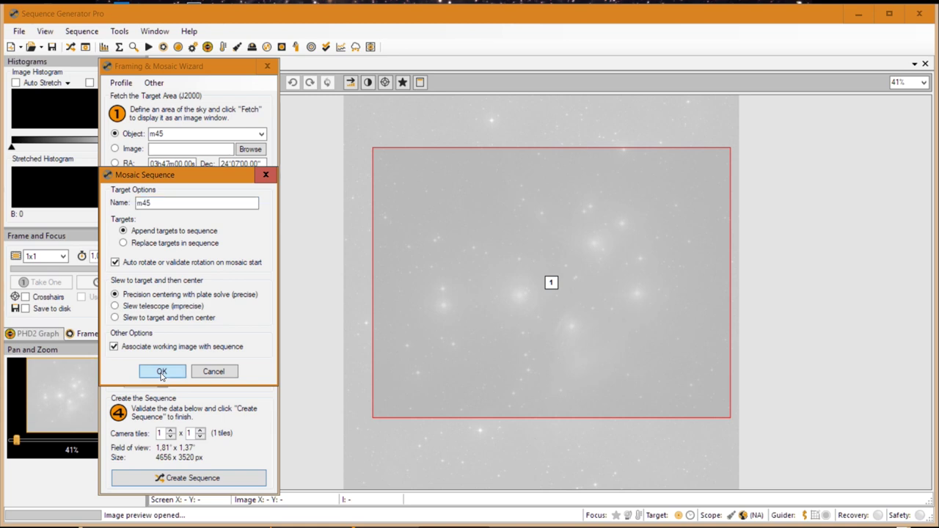
pyautogui.click(509, 313)
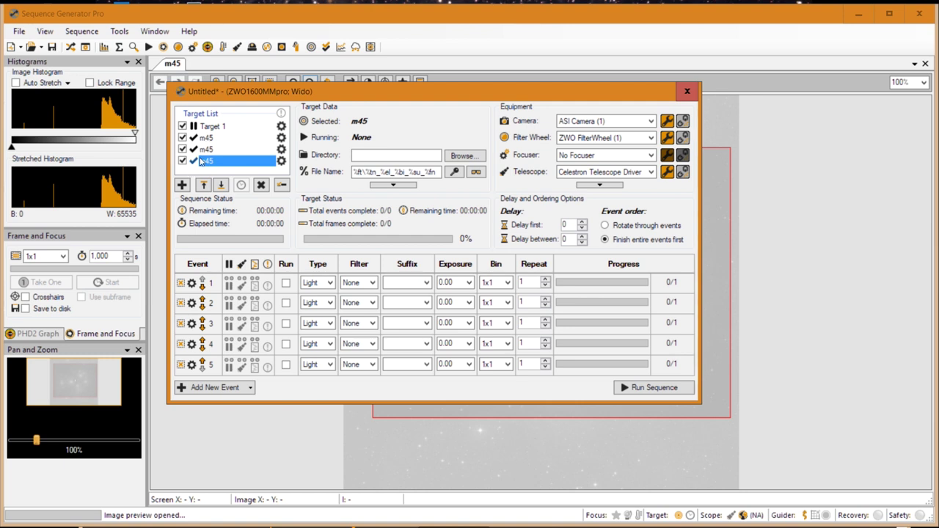
# Inspect the RA and DEC location in the last m45 target's settings, leaving the settings unchanged
pyautogui.click(282, 161)
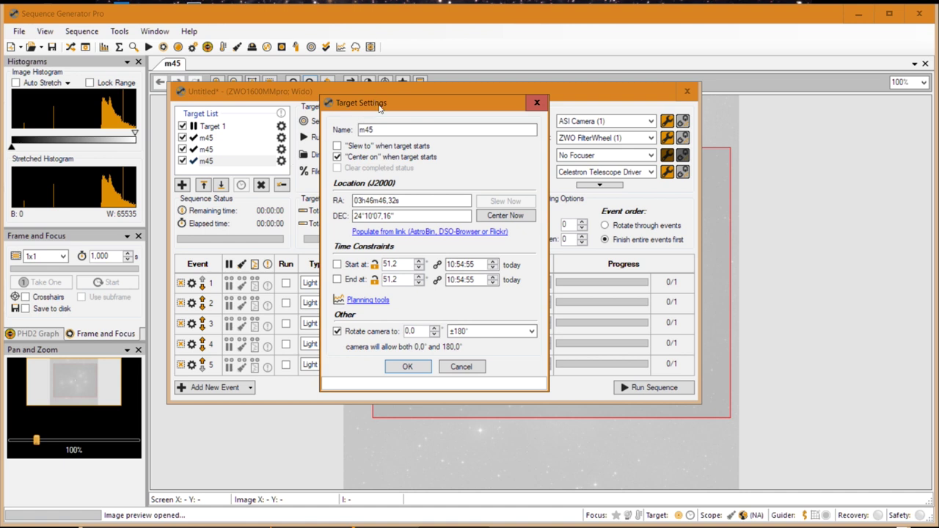
pyautogui.moveTo(381, 107); pyautogui.dragTo(425, 93)
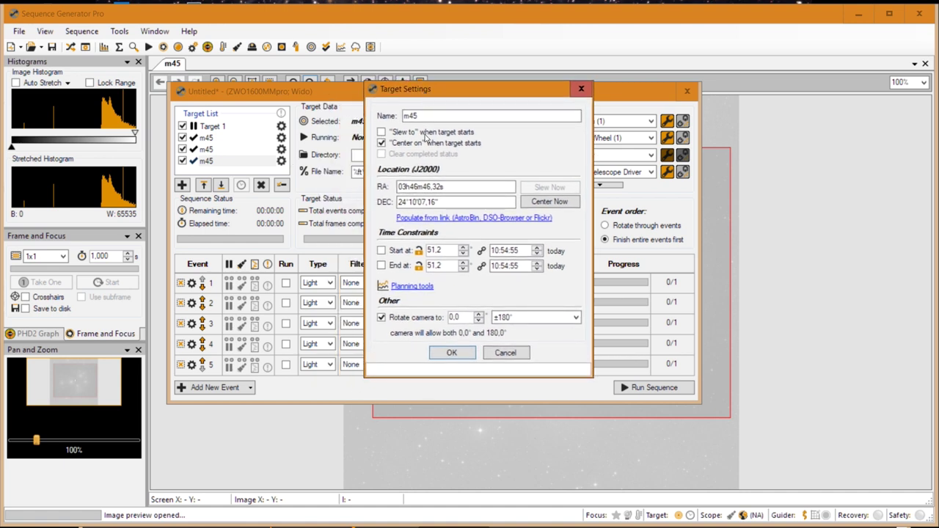
pyautogui.doubleClick(461, 189)
pyautogui.press('Tab')
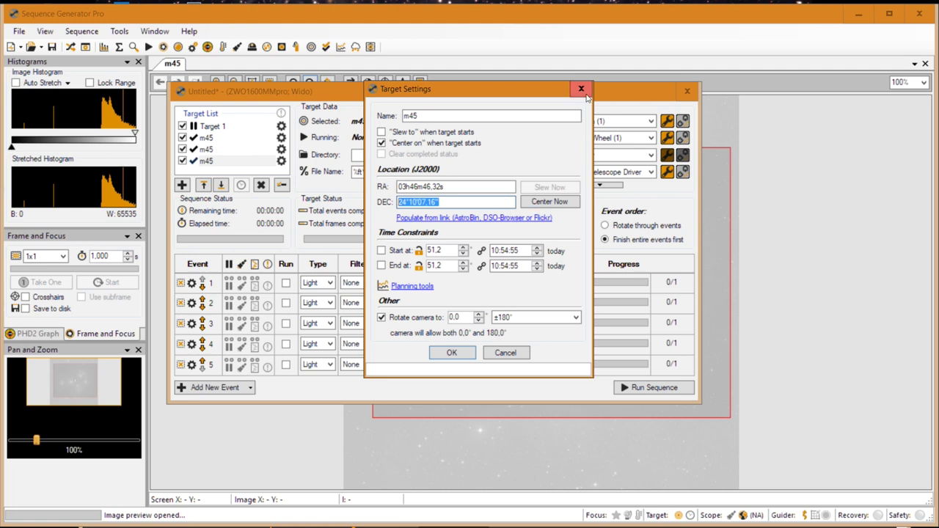
pyautogui.click(582, 89)
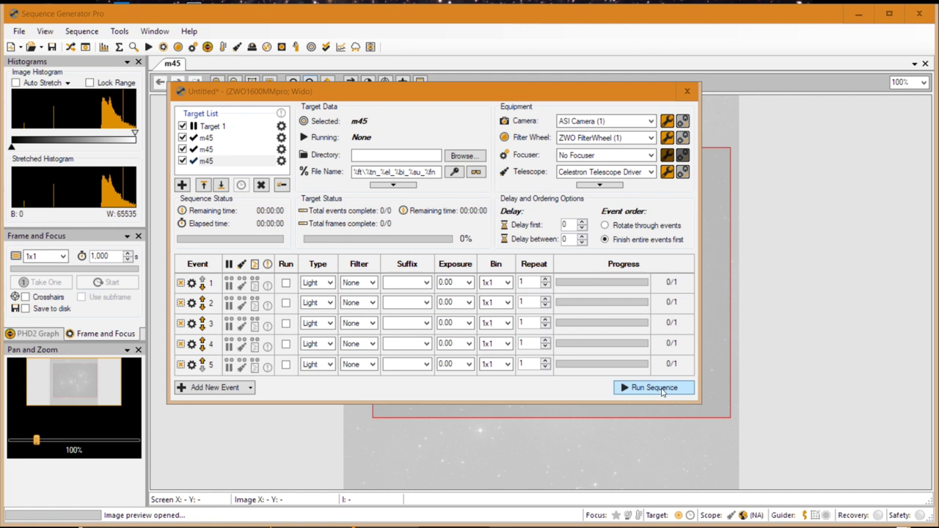
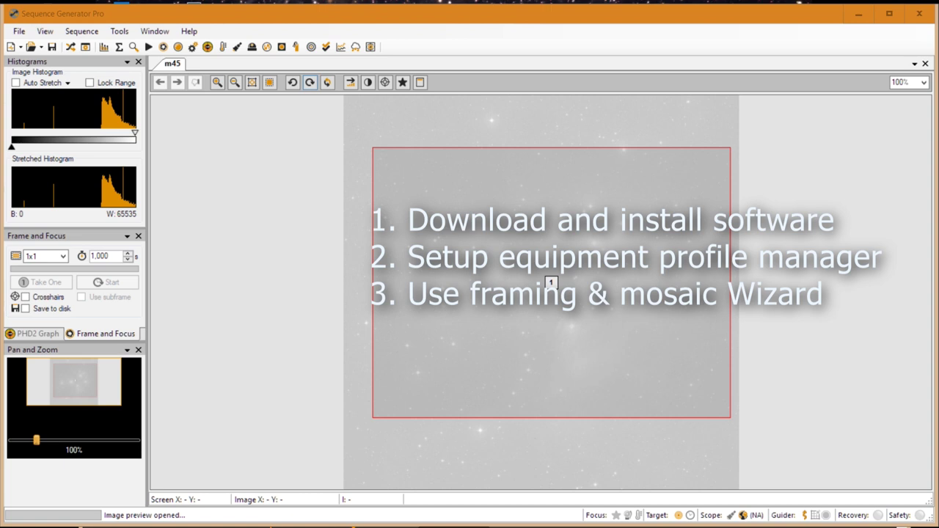
pyautogui.click(119, 30)
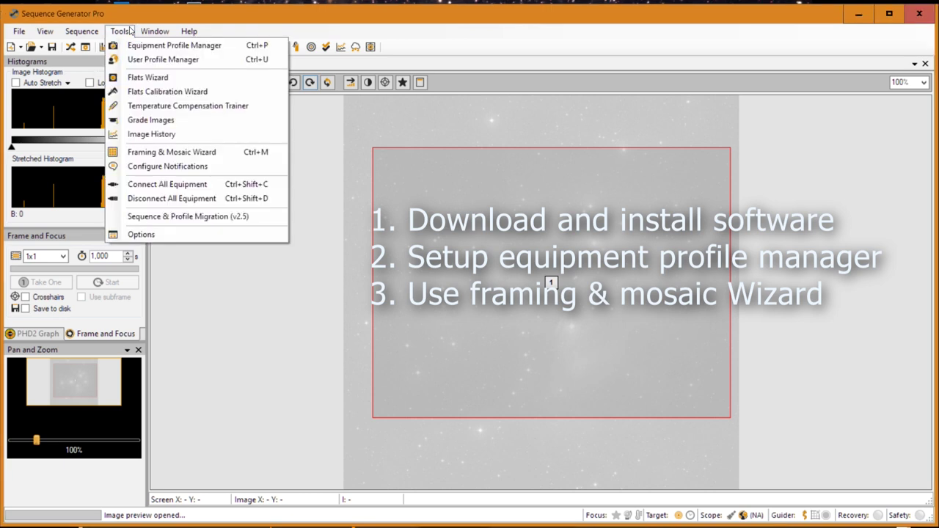
pyautogui.moveTo(136, 41)
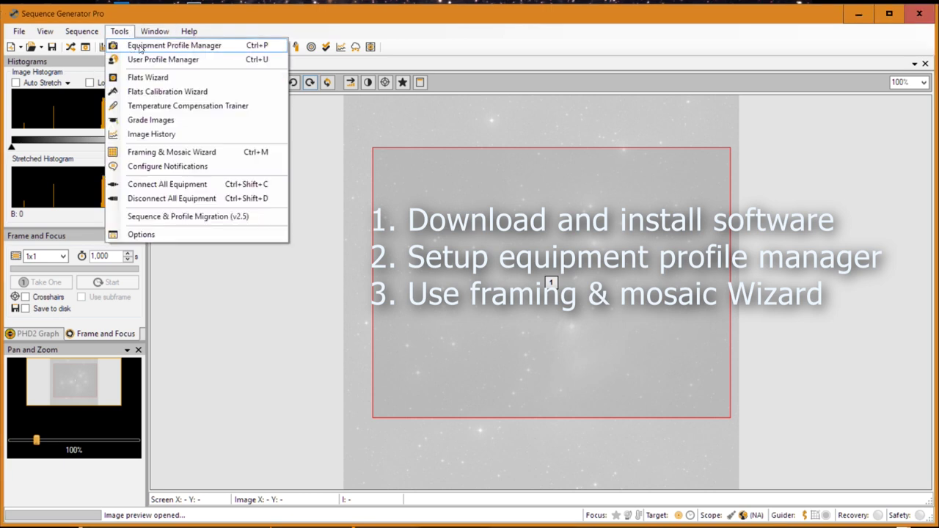
pyautogui.click(231, 350)
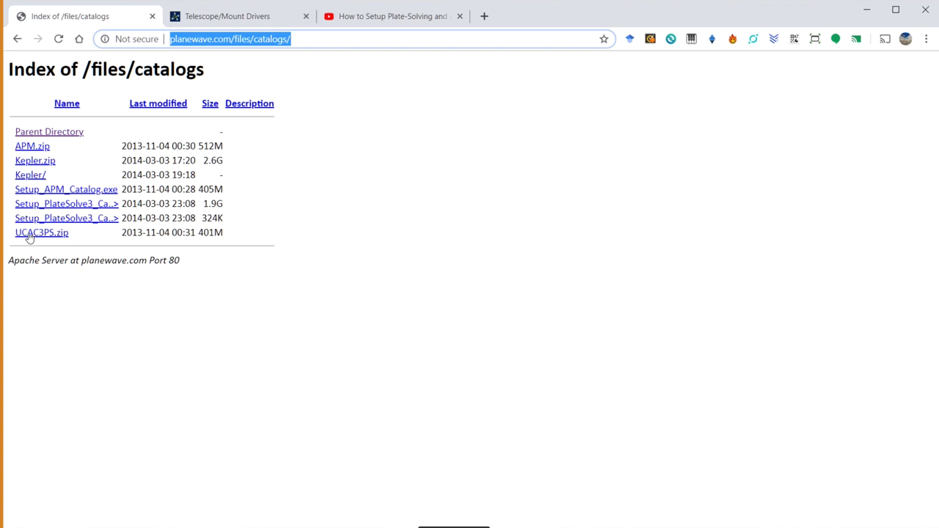
# View the top of the ASCOM Telescope/Mount Drivers page in the browser and highlight its web address
pyautogui.click(229, 16)
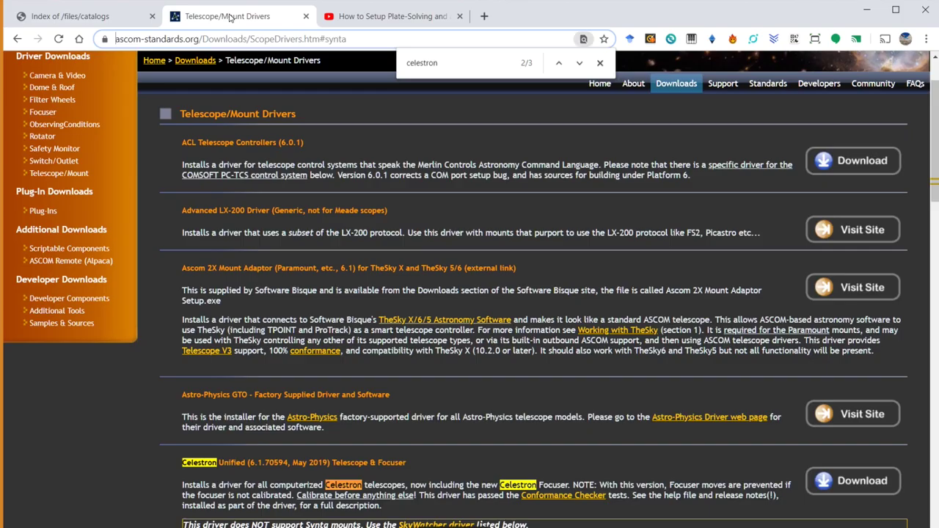
pyautogui.click(600, 63)
pyautogui.scroll(2, 478, 148)
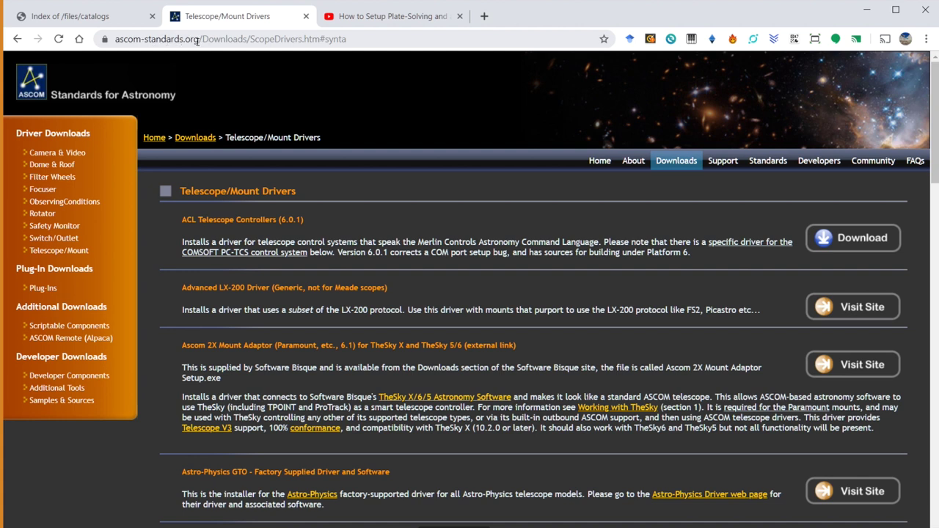
pyautogui.click(242, 41)
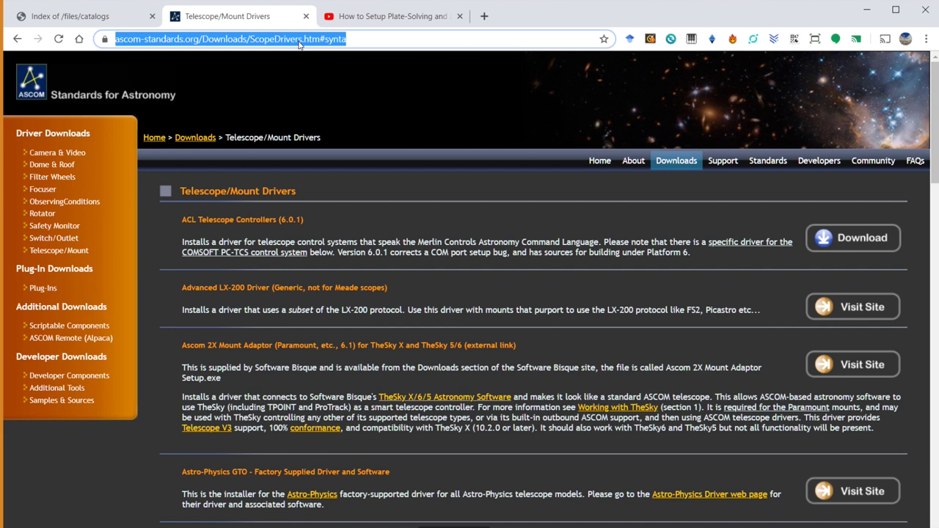
pyautogui.click(373, 122)
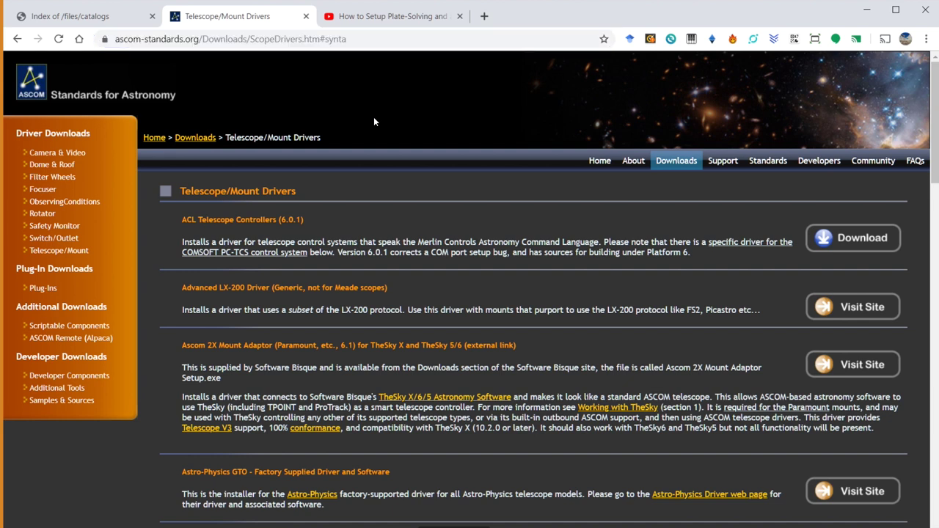
# Search the drivers page for "celestron" and highlight the description of the Celestron Unified driver
pyautogui.hotkey('ctrl', 'f')
pyautogui.write('celestron')
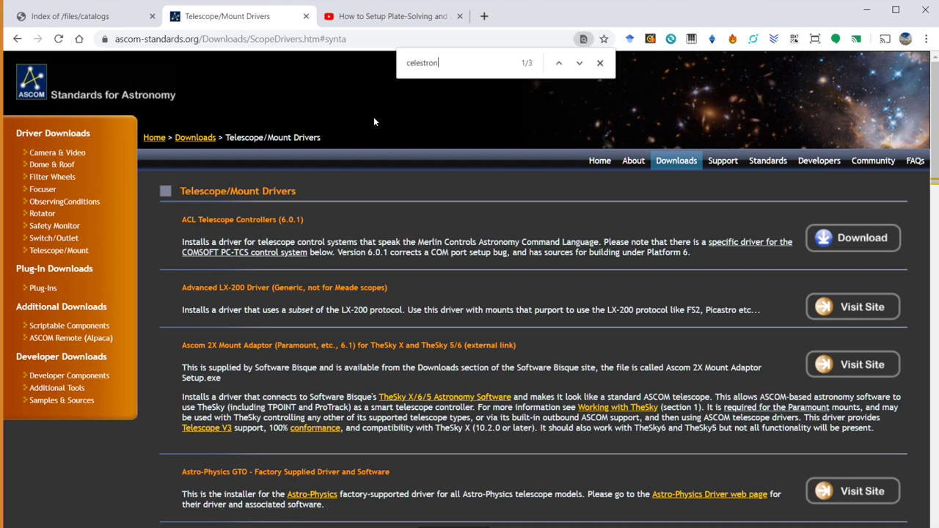
pyautogui.press('Return')
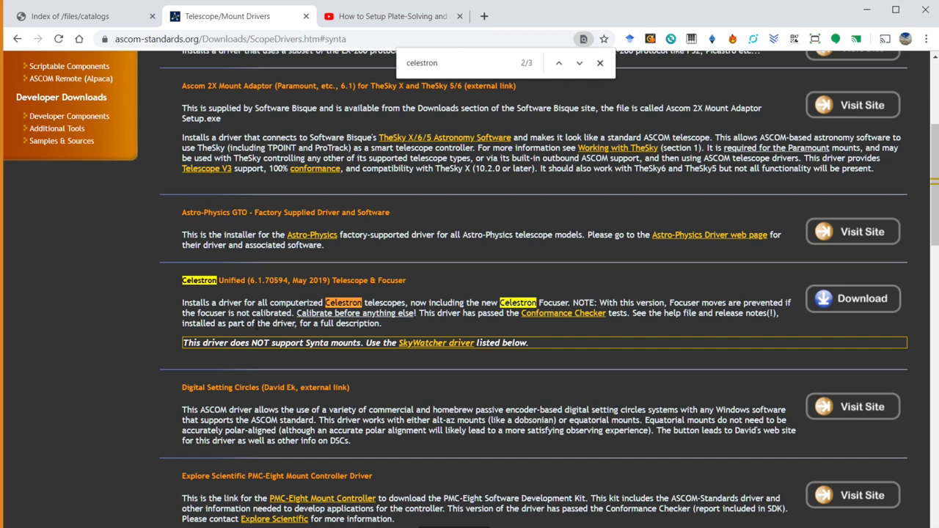
pyautogui.moveTo(182, 303); pyautogui.dragTo(404, 304)
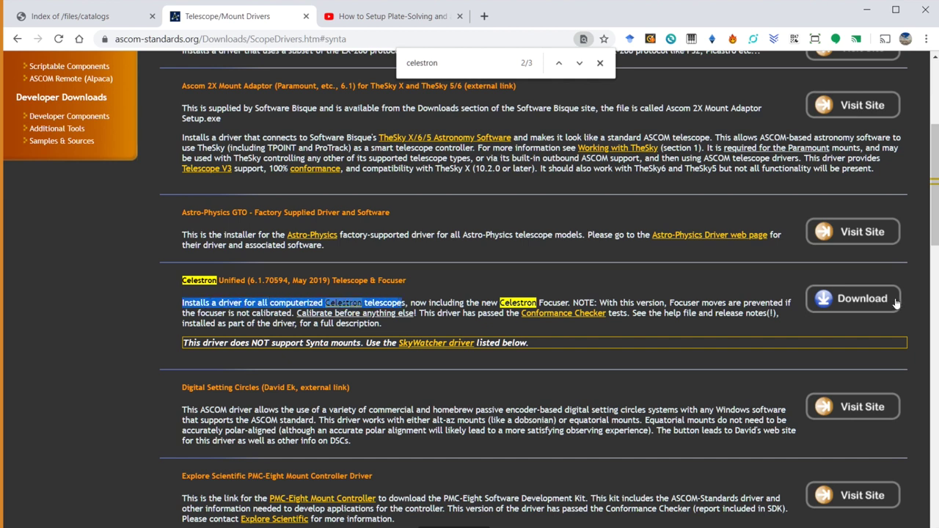
# Follow the SkyWatcher driver link and highlight the SkyWatcher SynScan Mount Controller heading, then close the page search
pyautogui.click(454, 343)
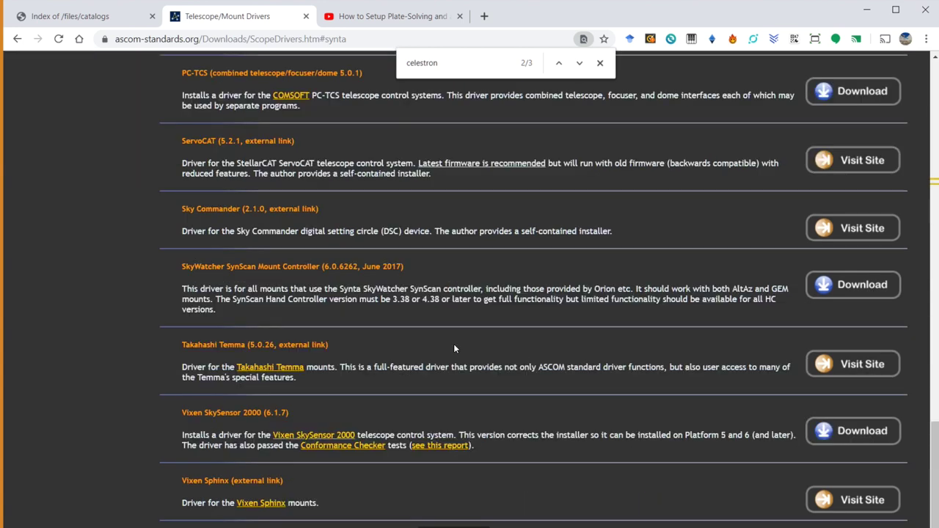
pyautogui.moveTo(167, 266); pyautogui.dragTo(407, 267)
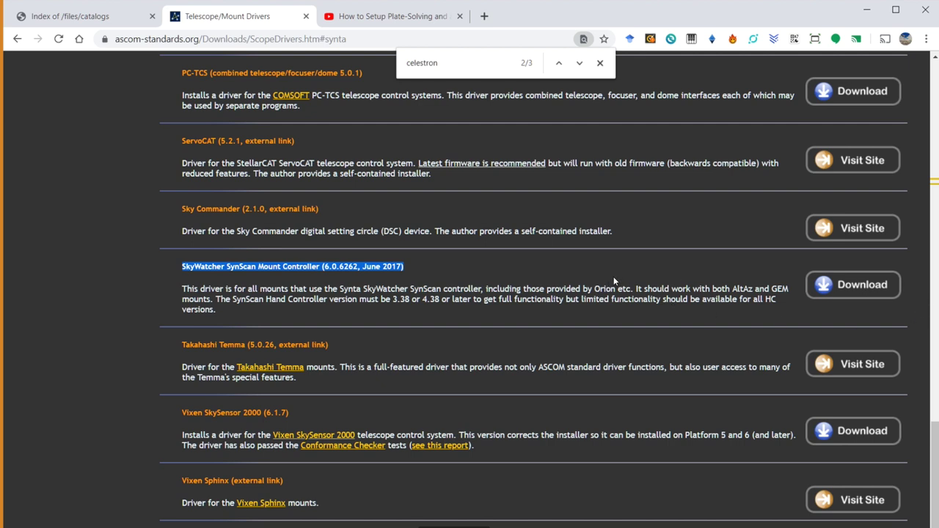
pyautogui.scroll(20, 616, 281)
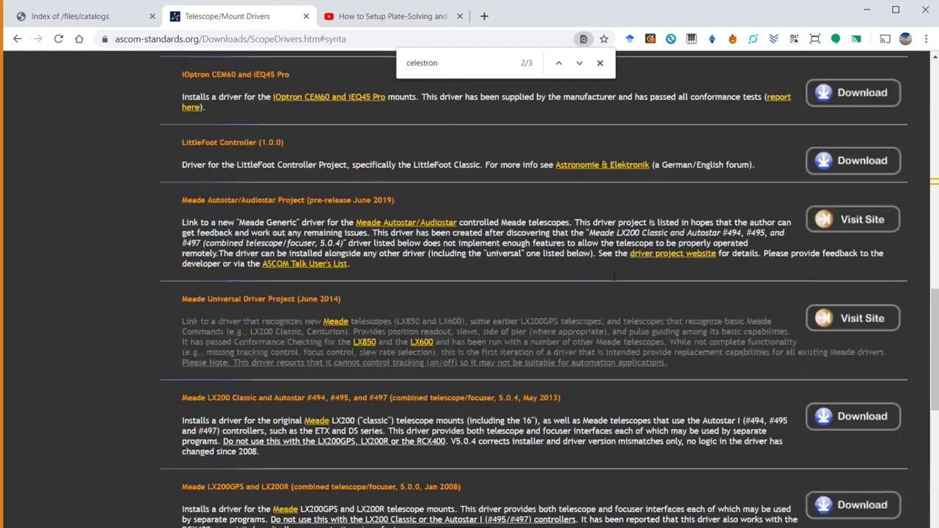
pyautogui.press('Escape')
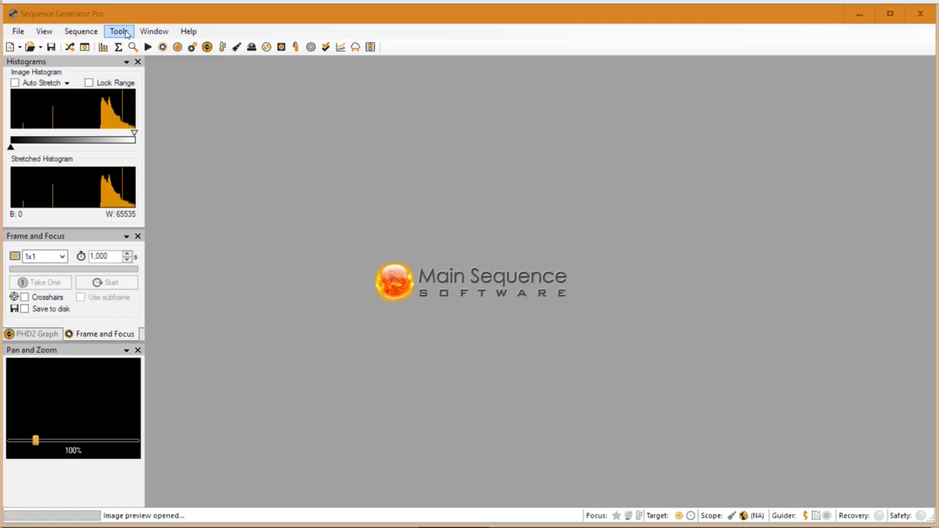
# In Sequence Generator Pro's Equipment Profile Manager, load the ZWO1600MMpro profile and show its plate solve options
pyautogui.click(125, 33)
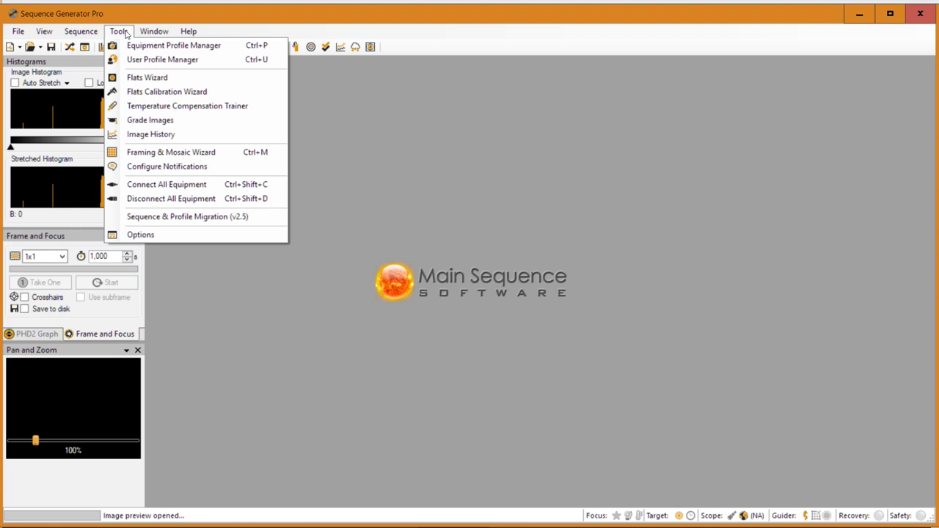
pyautogui.click(168, 49)
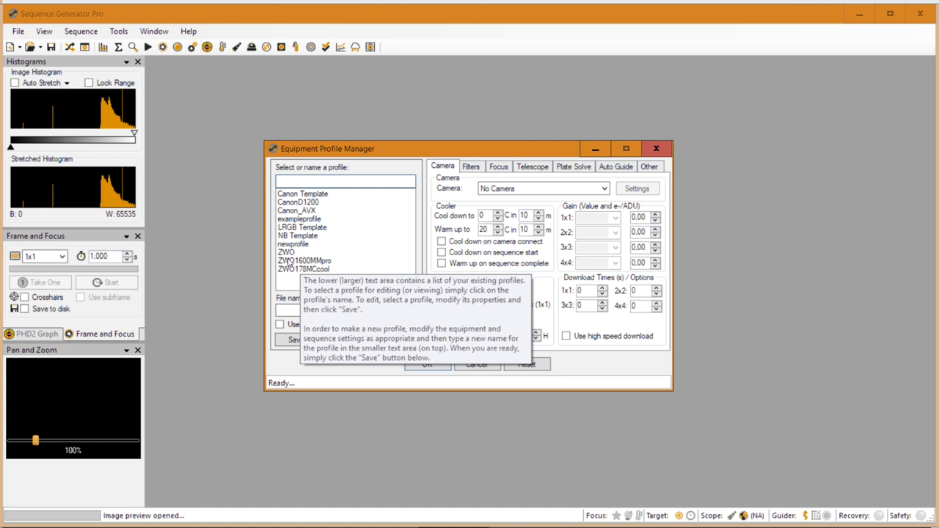
pyautogui.click(290, 262)
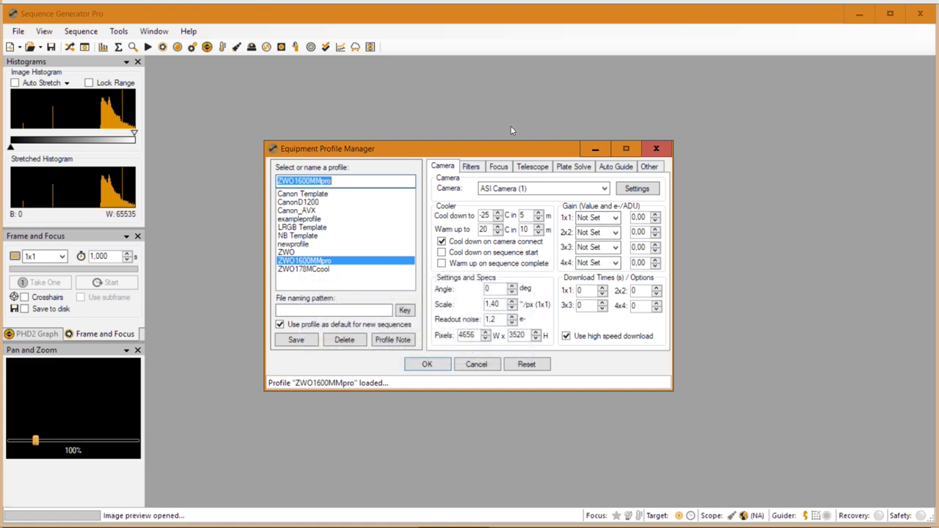
pyautogui.click(565, 173)
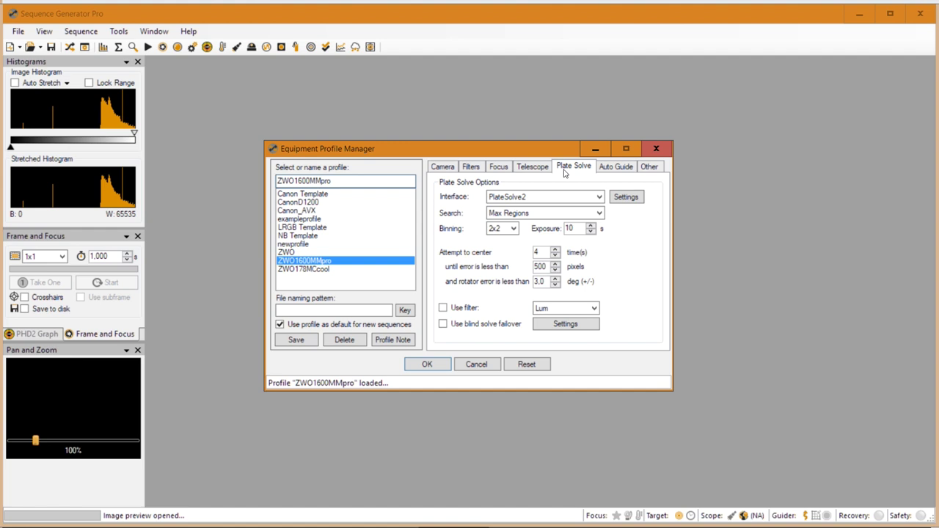
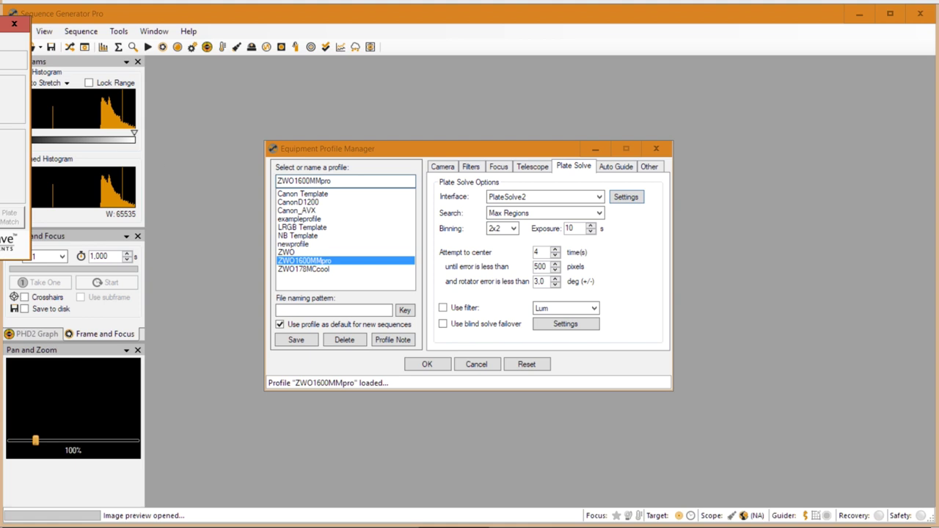
# Bring the PlateSolve2 window into view and open its catalog directory configuration beside it
pyautogui.moveTo(10, 30); pyautogui.dragTo(436, 93)
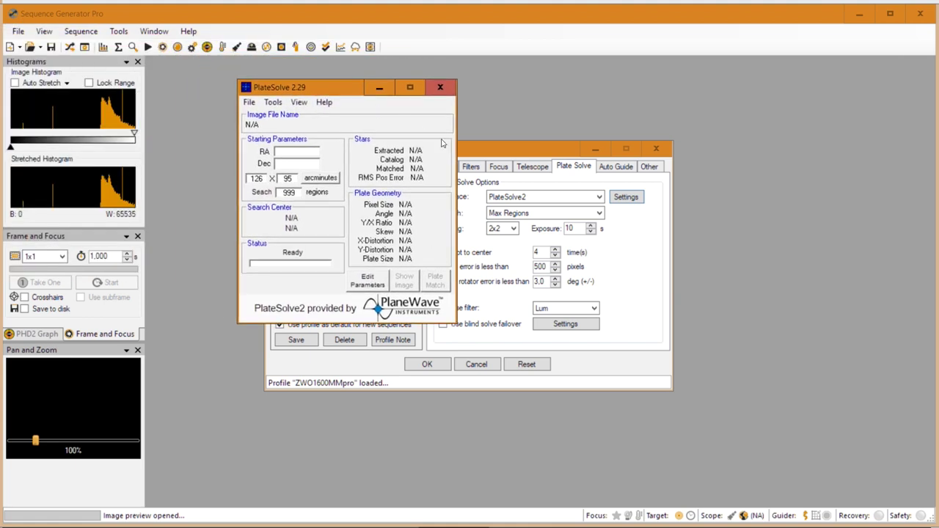
pyautogui.moveTo(313, 89); pyautogui.dragTo(272, 93)
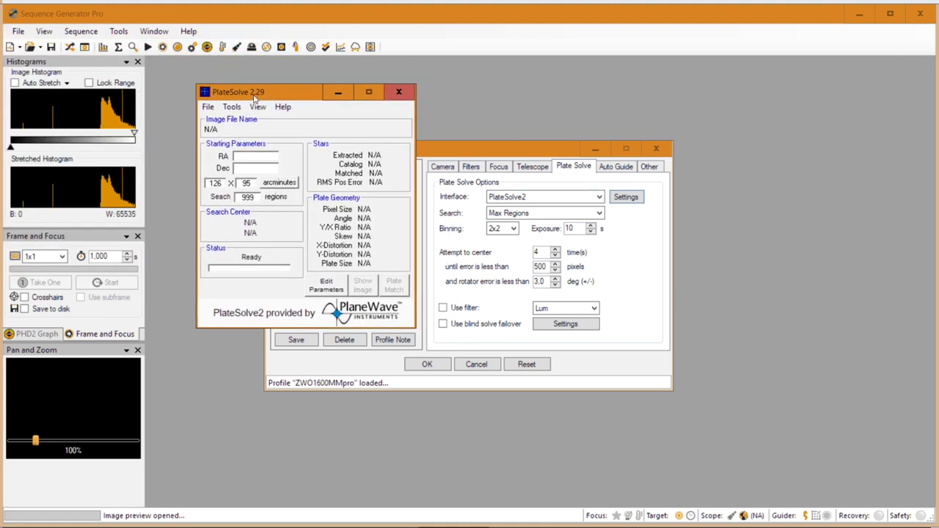
pyautogui.click(209, 108)
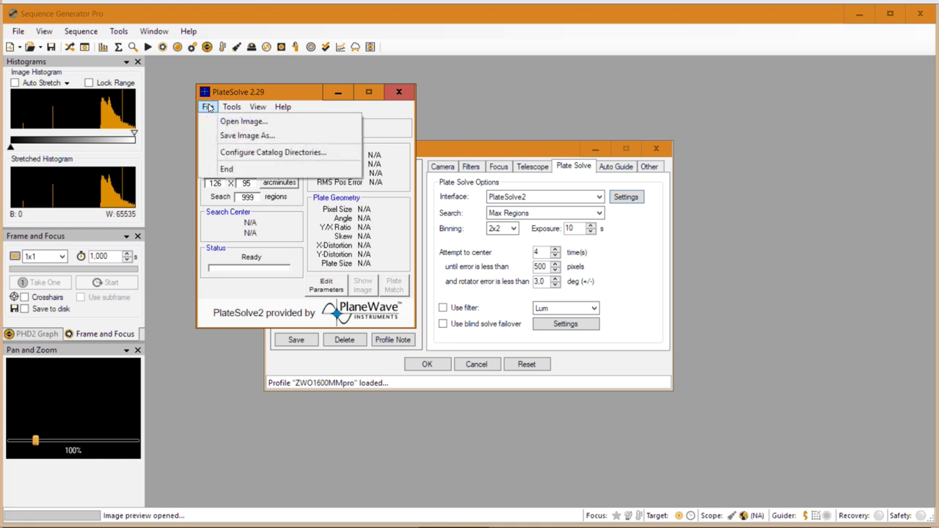
pyautogui.click(259, 155)
pyautogui.moveTo(22, 38); pyautogui.dragTo(562, 98)
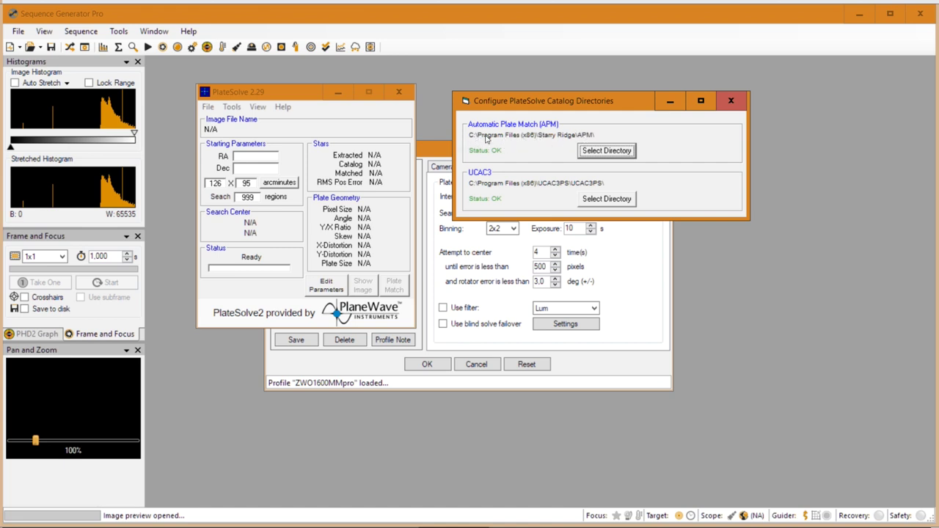
# Look at the folder selection for the APM and UCAC3 catalogs without choosing a folder, then close the catalog configuration
pyautogui.click(607, 151)
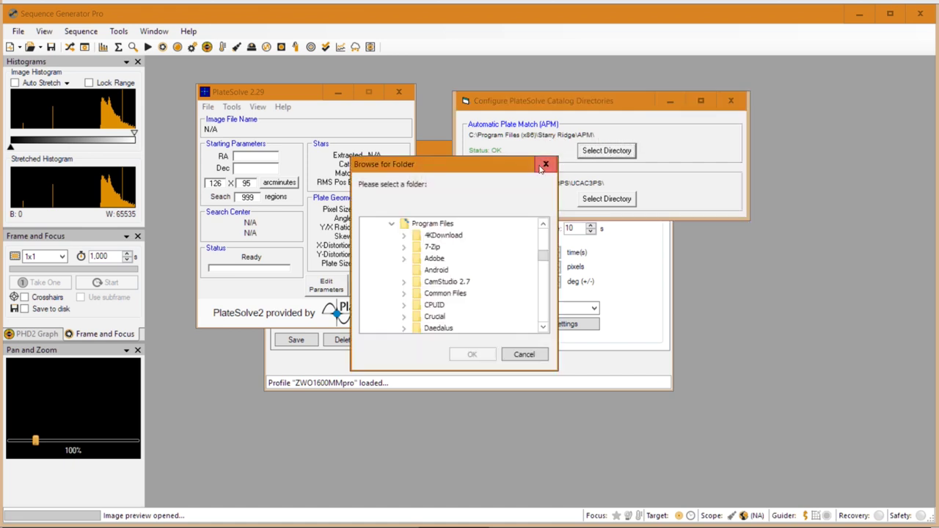
pyautogui.click(546, 166)
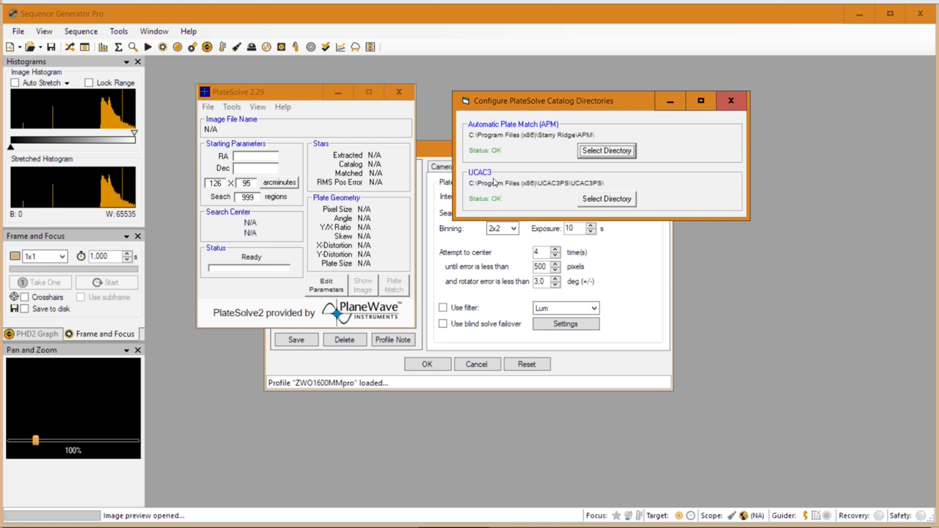
pyautogui.click(608, 200)
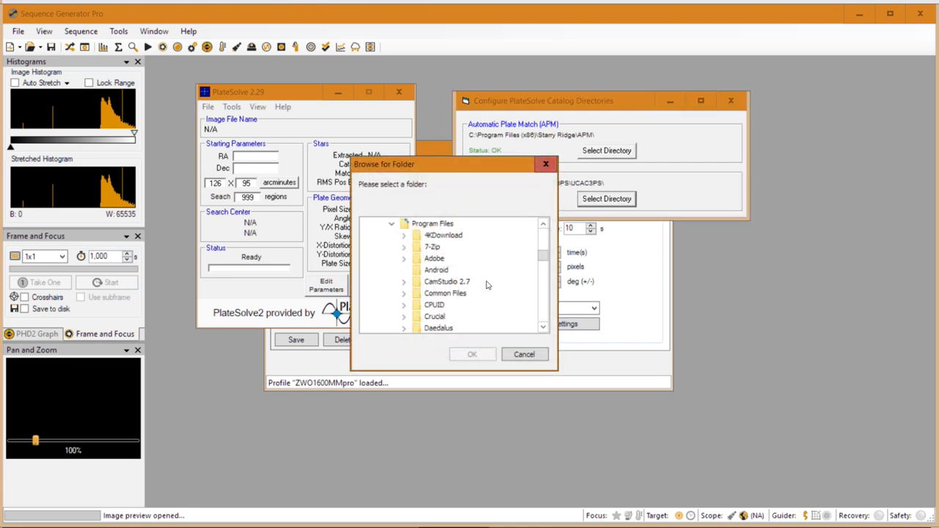
pyautogui.click(546, 165)
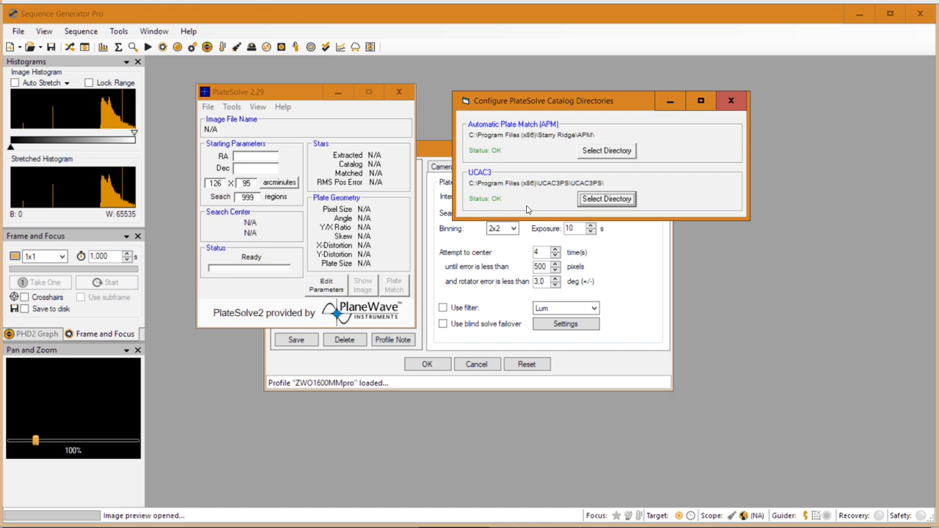
pyautogui.click(731, 101)
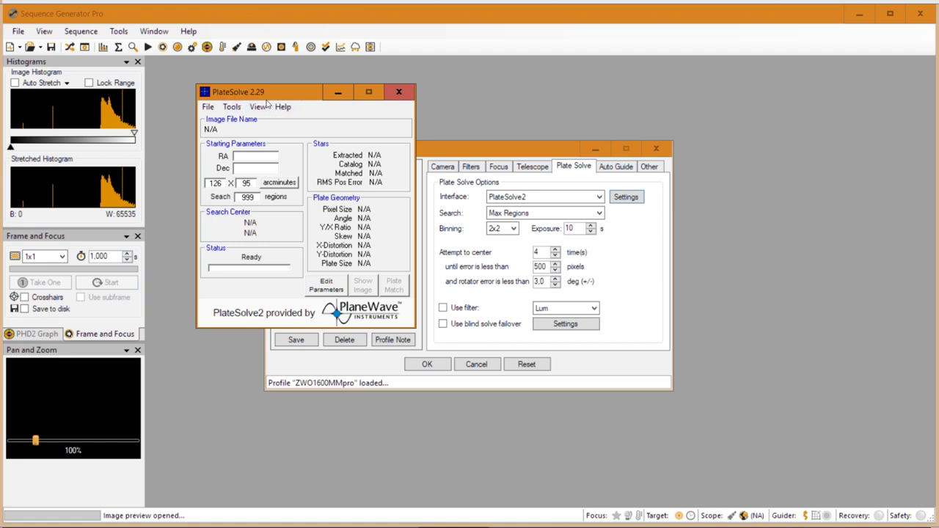
# Examine the PlateSolve2 parameters, including star detection, catalog choice and default location, accept them as they are and close PlateSolve2
pyautogui.click(232, 107)
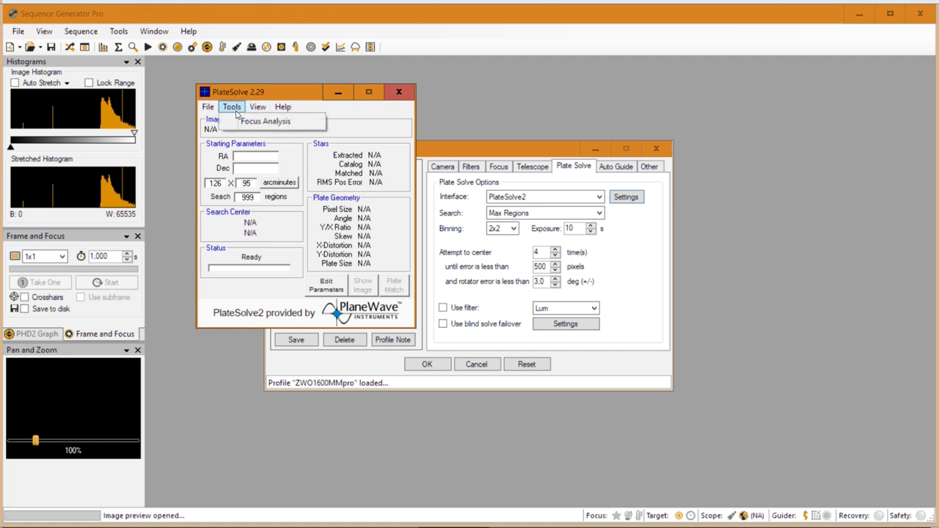
pyautogui.click(231, 108)
pyautogui.click(257, 106)
pyautogui.click(281, 136)
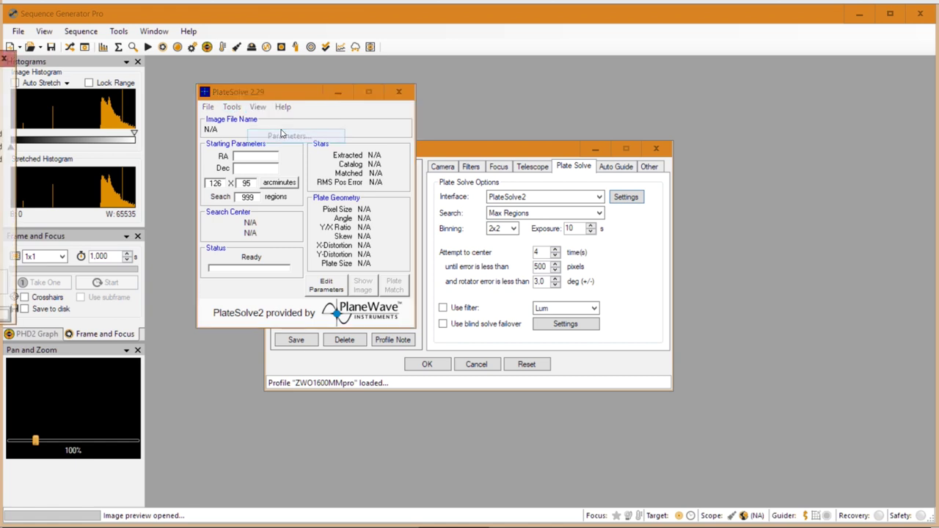
pyautogui.moveTo(608, 120); pyautogui.dragTo(748, 82)
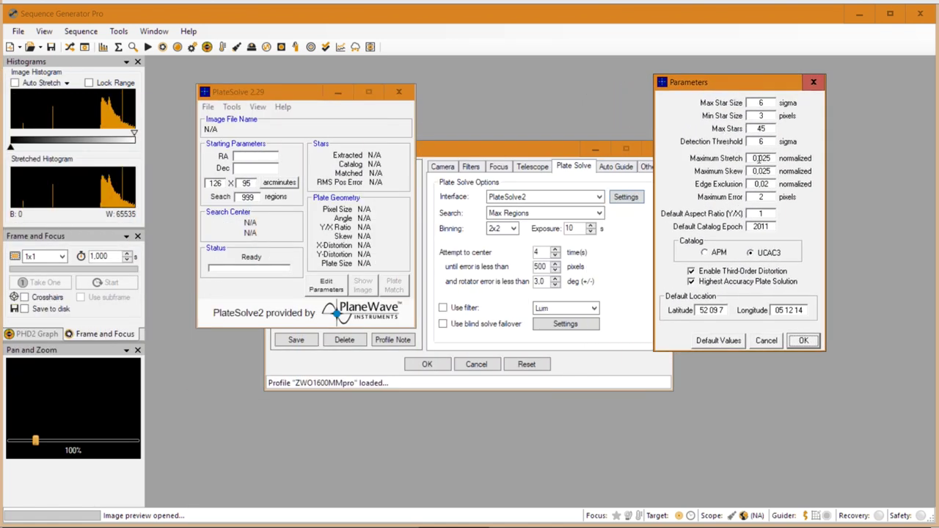
pyautogui.moveTo(715, 82); pyautogui.dragTo(759, 119)
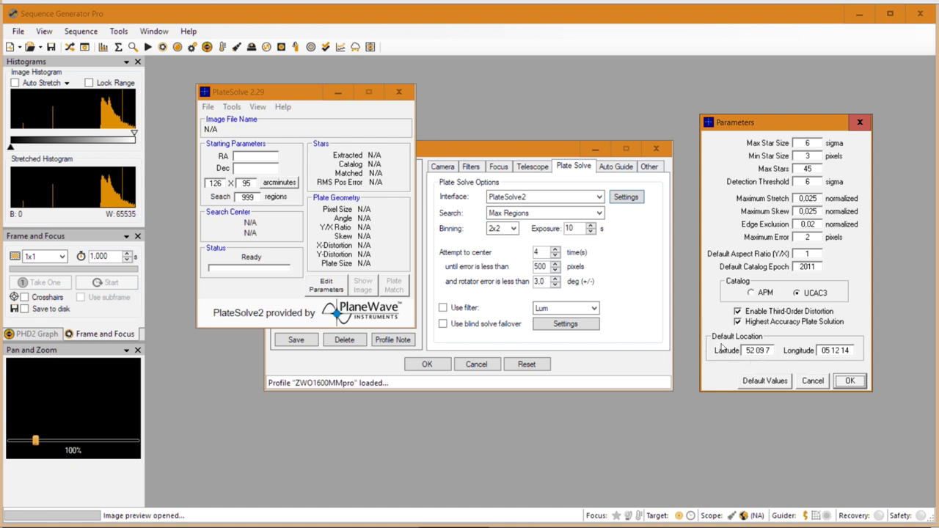
pyautogui.click(850, 381)
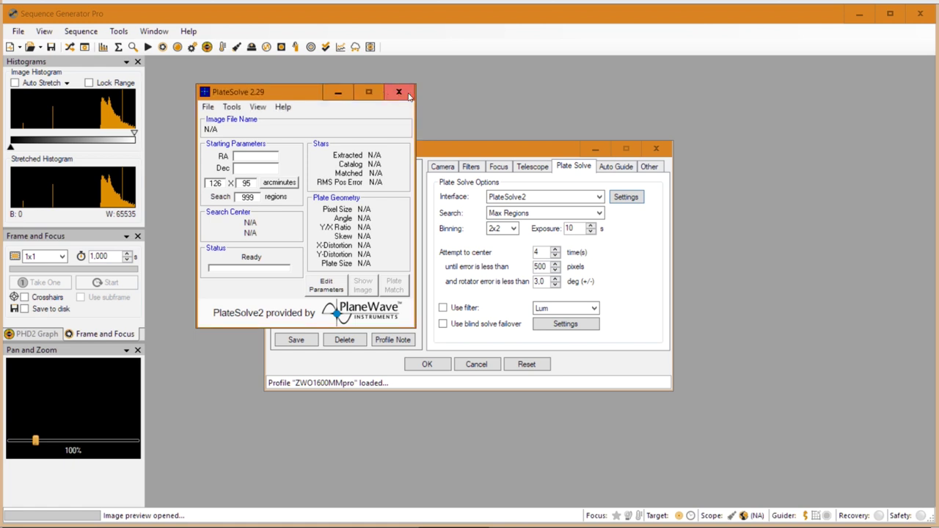
pyautogui.click(399, 92)
# Review the profile's plate solve options and enable the use of the Lum filter for plate solving
pyautogui.moveTo(439, 145); pyautogui.dragTo(405, 111)
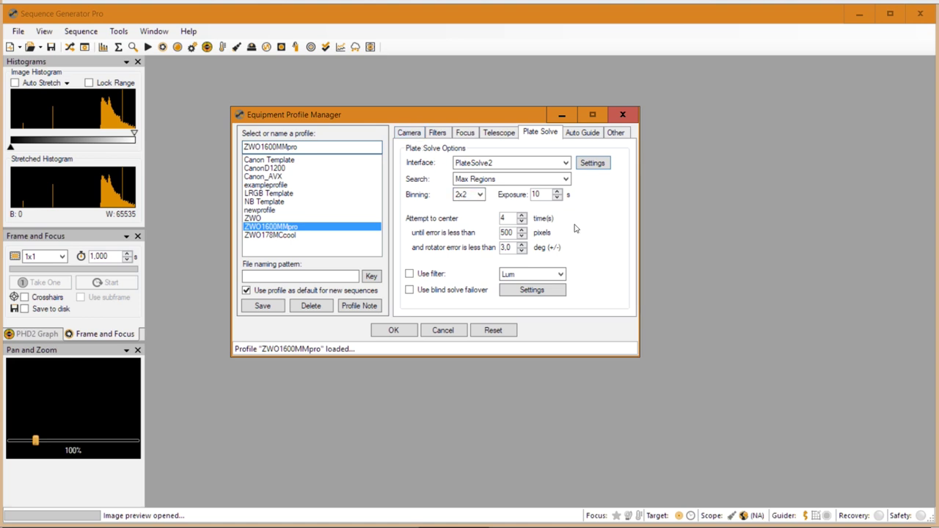
pyautogui.moveTo(419, 185)
pyautogui.moveTo(449, 229)
pyautogui.moveTo(536, 196)
pyautogui.moveTo(439, 275)
pyautogui.click(409, 274)
# View the blind solve failover settings, cancel out of them, and show the profile's camera settings
pyautogui.click(535, 296)
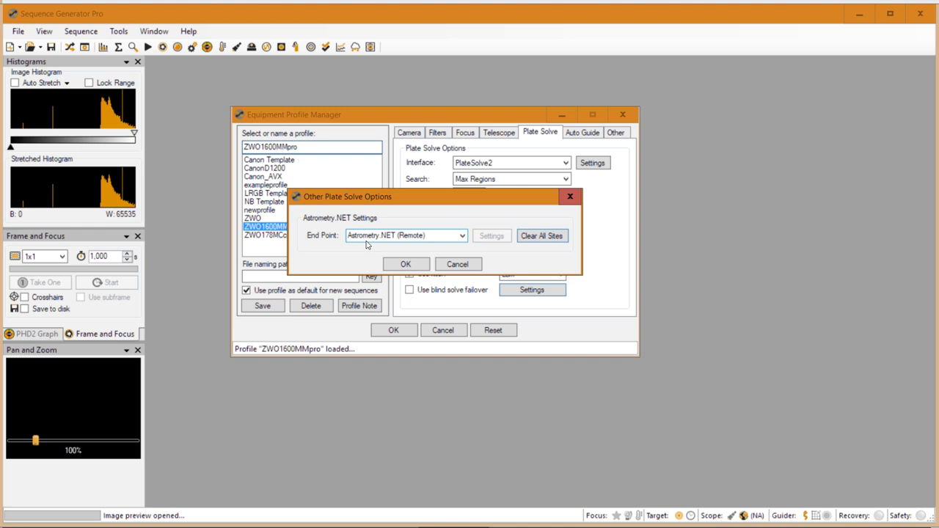
pyautogui.click(459, 266)
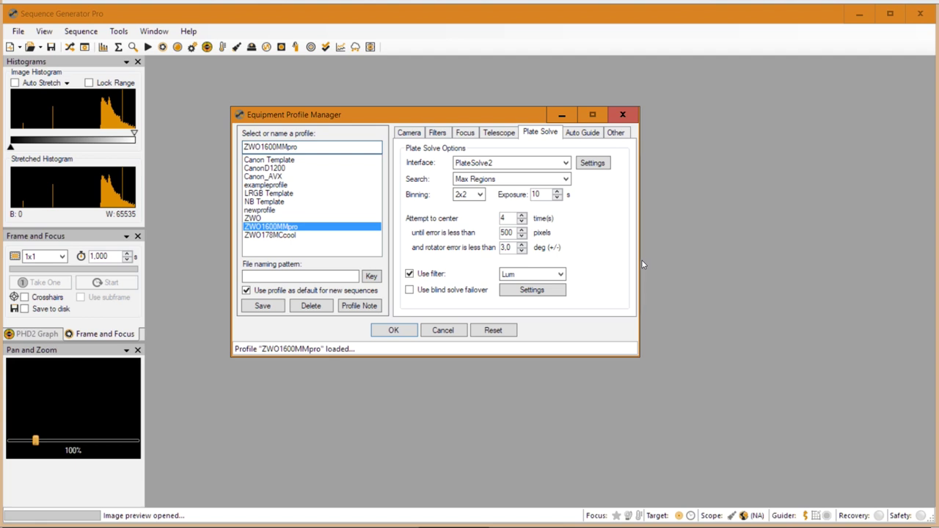
pyautogui.click(407, 132)
pyautogui.moveTo(387, 118); pyautogui.dragTo(423, 123)
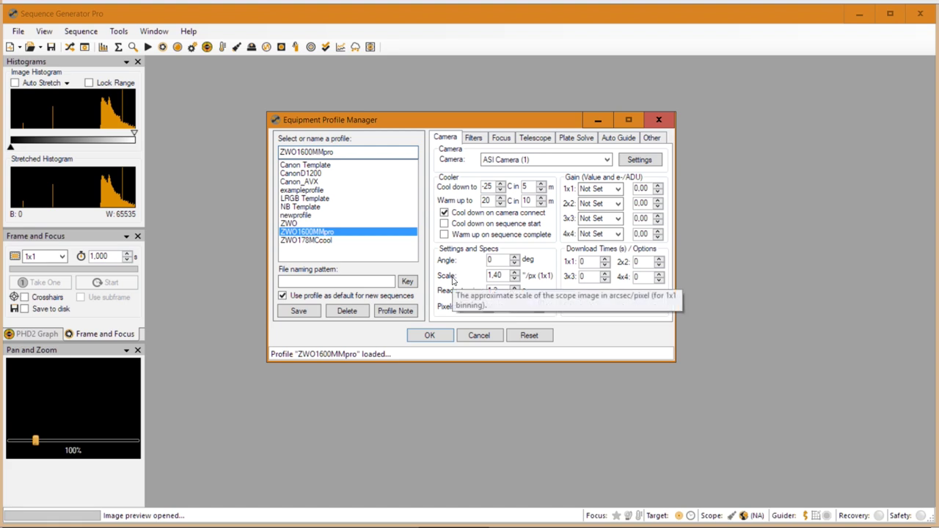
# Switch to pixel_SGpro_value.xlsx in Excel and examine the pixel size, focal length and inch per pixel cells, including the formula in B3
pyautogui.hotkey('alt', 'Tab')
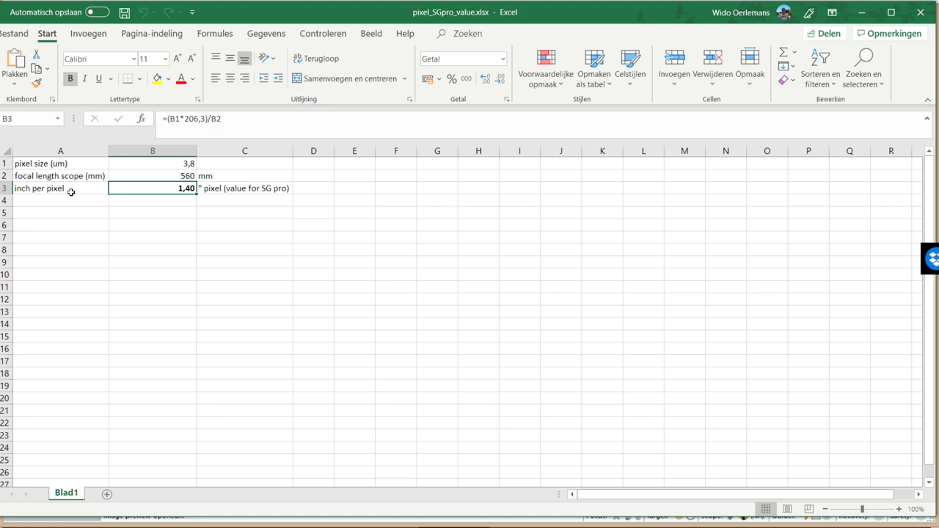
pyautogui.click(56, 162)
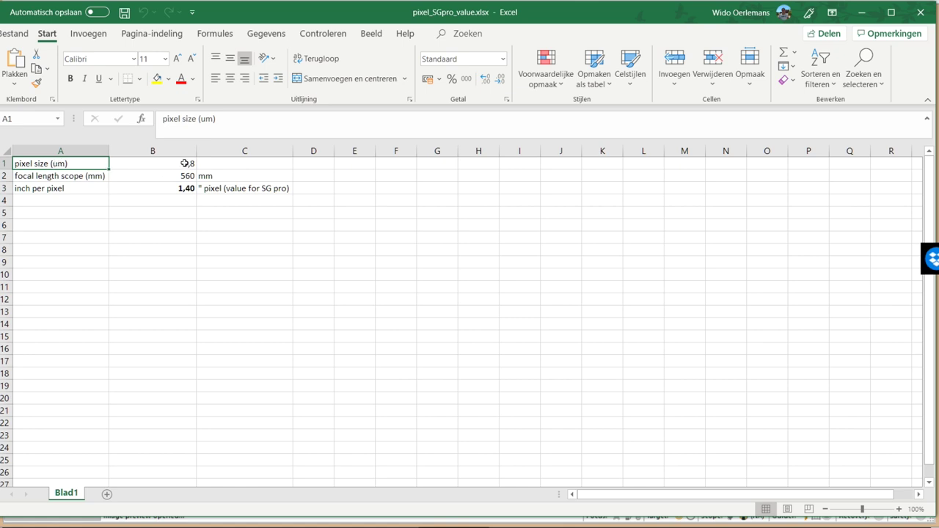
pyautogui.click(81, 178)
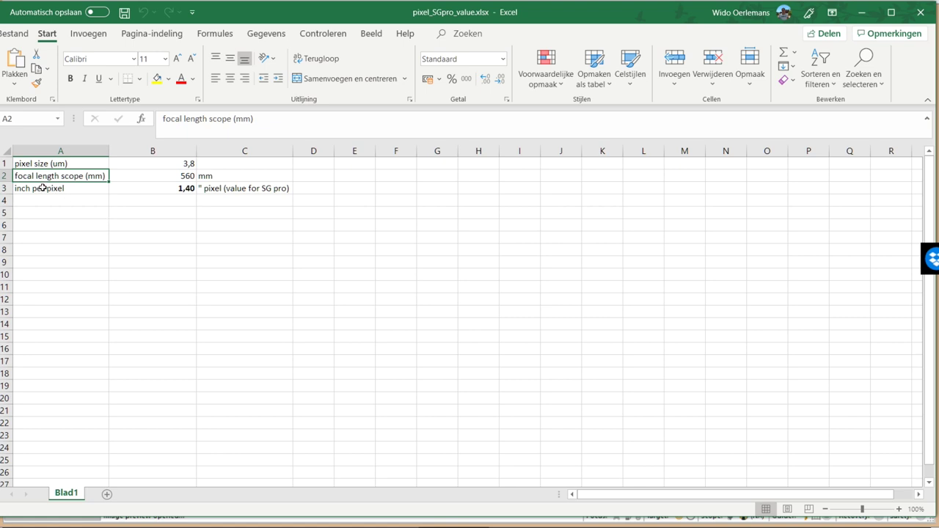
pyautogui.click(172, 177)
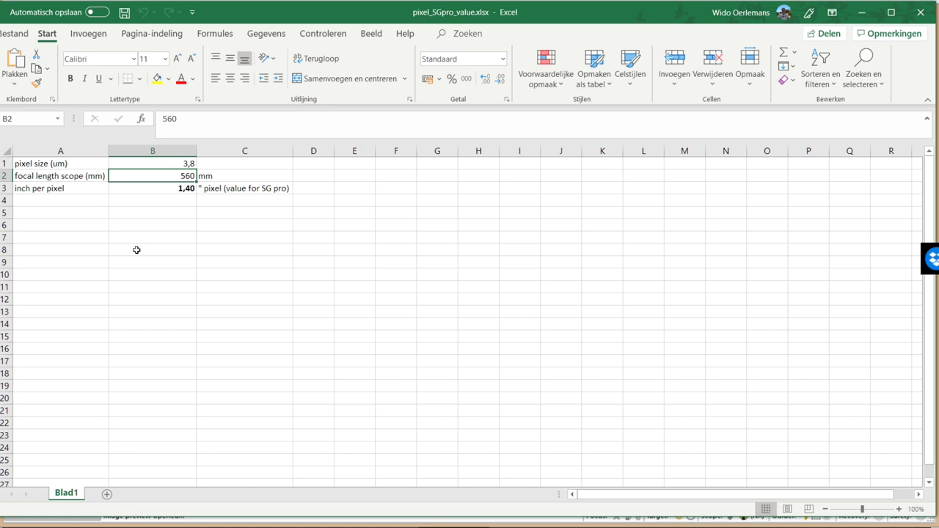
pyautogui.click(178, 190)
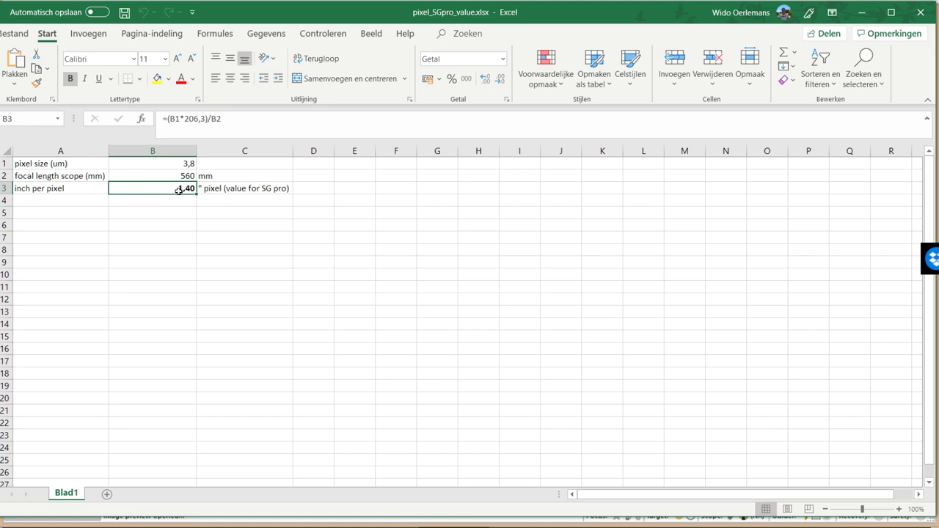
pyautogui.moveTo(236, 119); pyautogui.dragTo(170, 119)
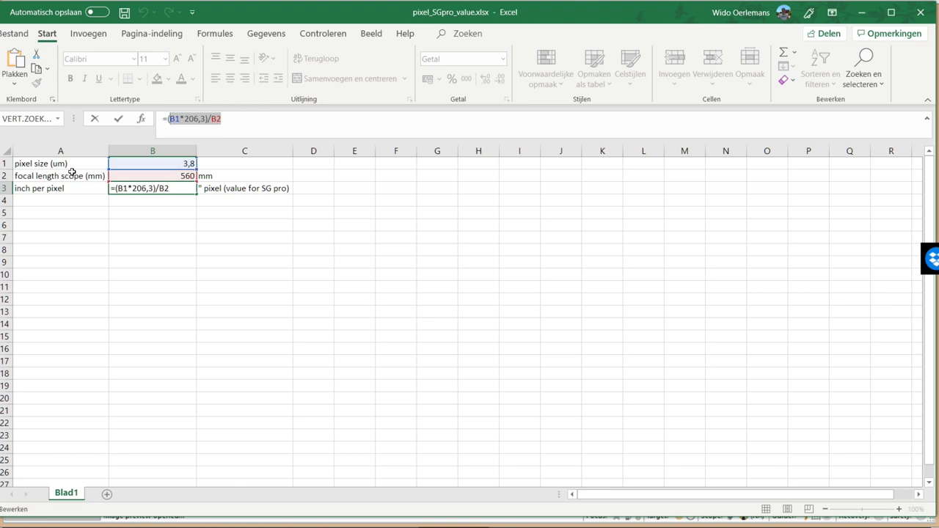
pyautogui.click(242, 238)
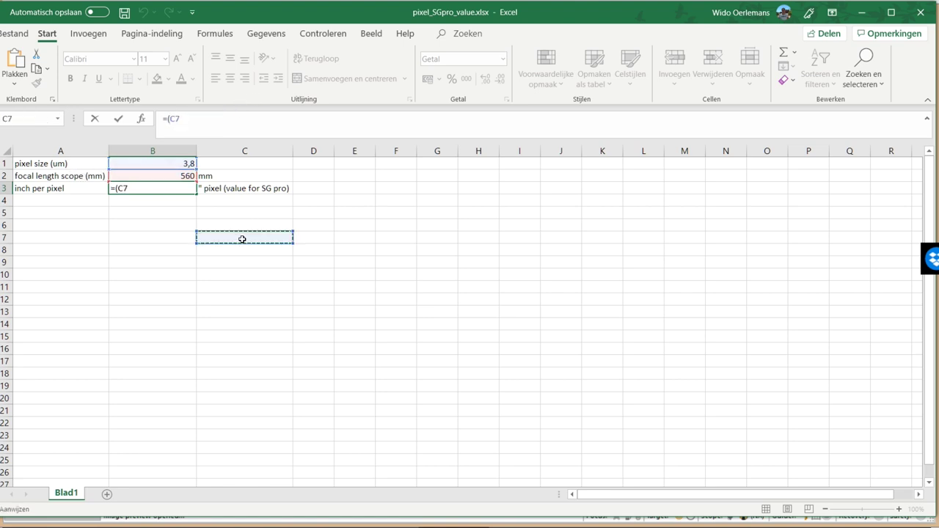
pyautogui.press('Escape')
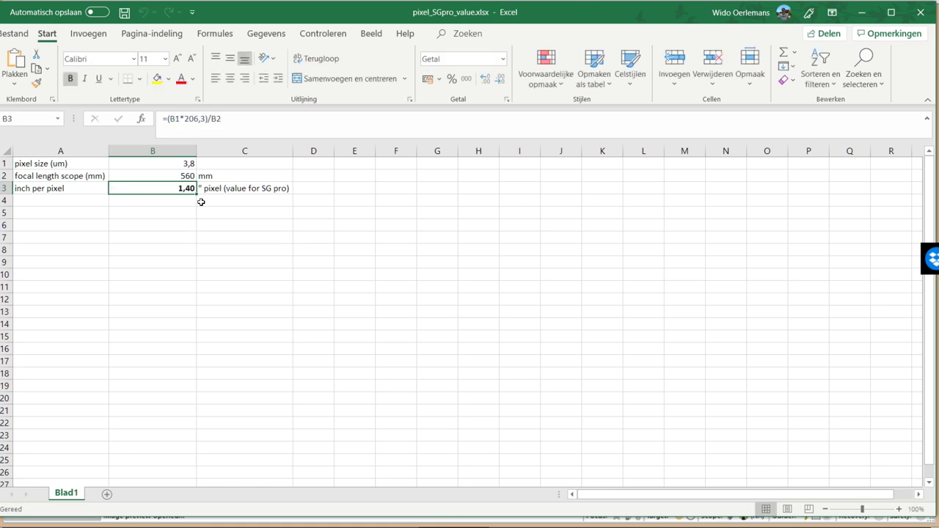
# Set the pixel size in B1 to 5 and the scope focal length in B2 to 800 mm
pyautogui.click(185, 163)
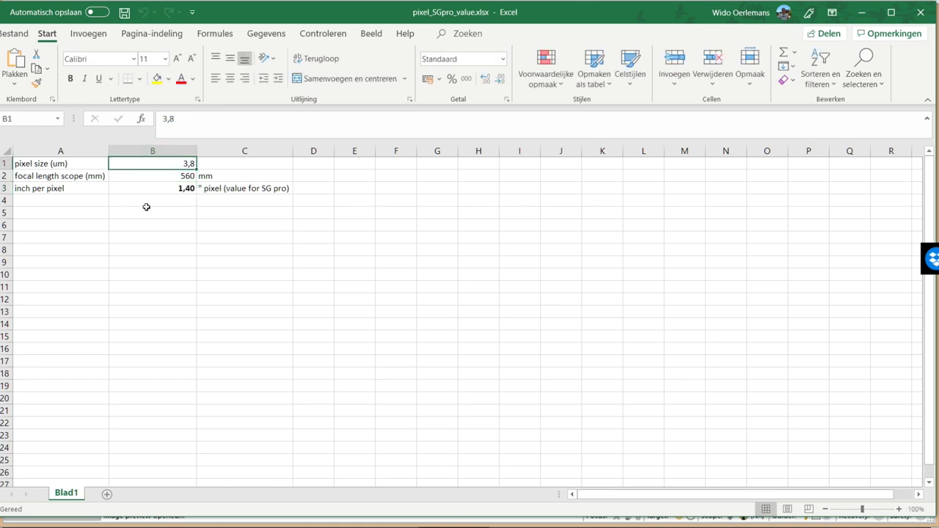
pyautogui.write('5')
pyautogui.press('Return')
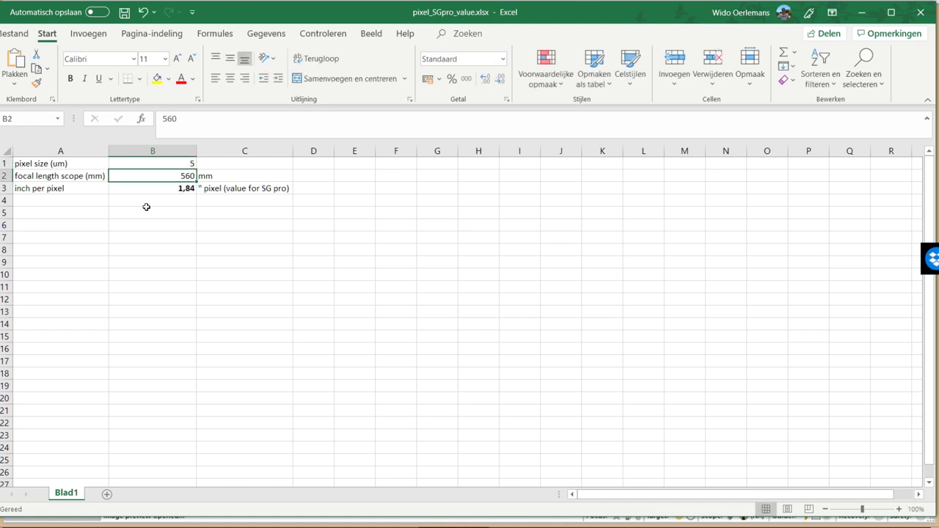
pyautogui.write('800')
pyautogui.press('Return')
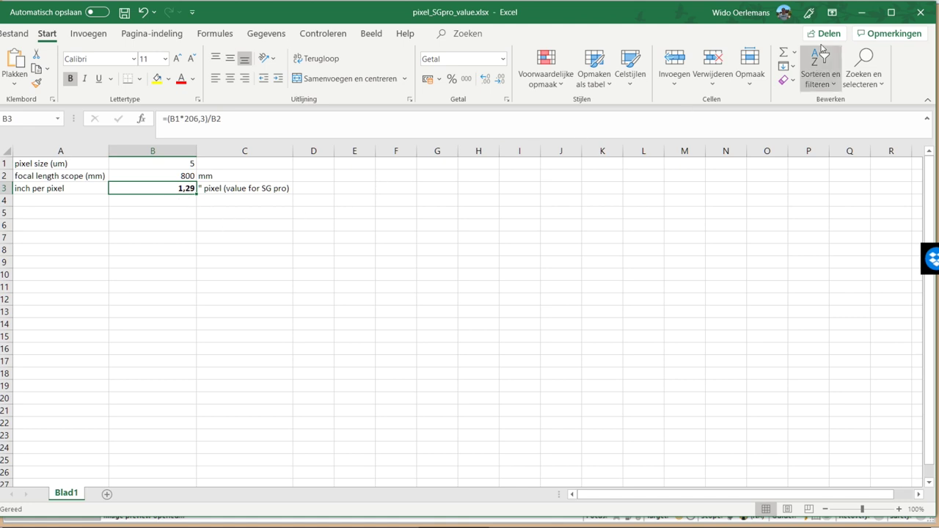
# Return to Sequence Generator Pro and highlight the camera's Scale value in the profile
pyautogui.click(860, 12)
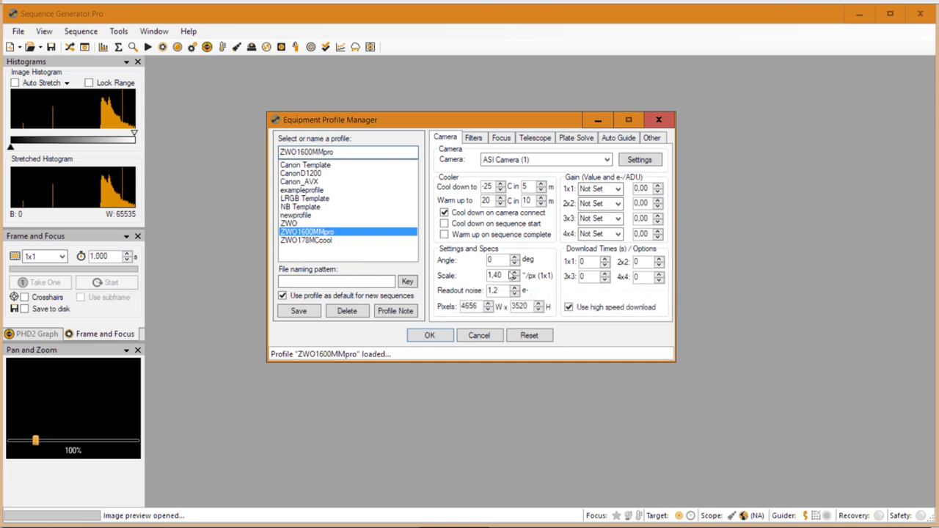
pyautogui.doubleClick(496, 275)
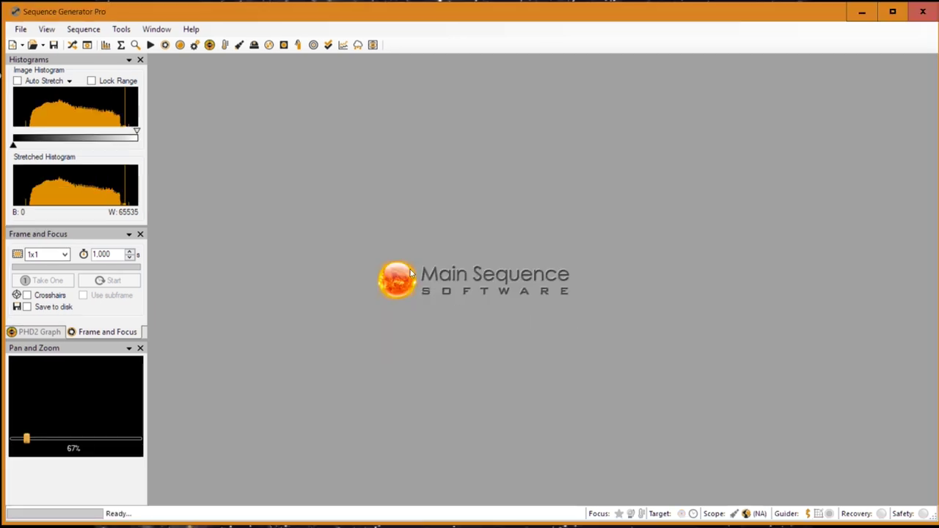
# Open the Framing & Mosaic Wizard and move it fully into view over the workspace
pyautogui.click(122, 30)
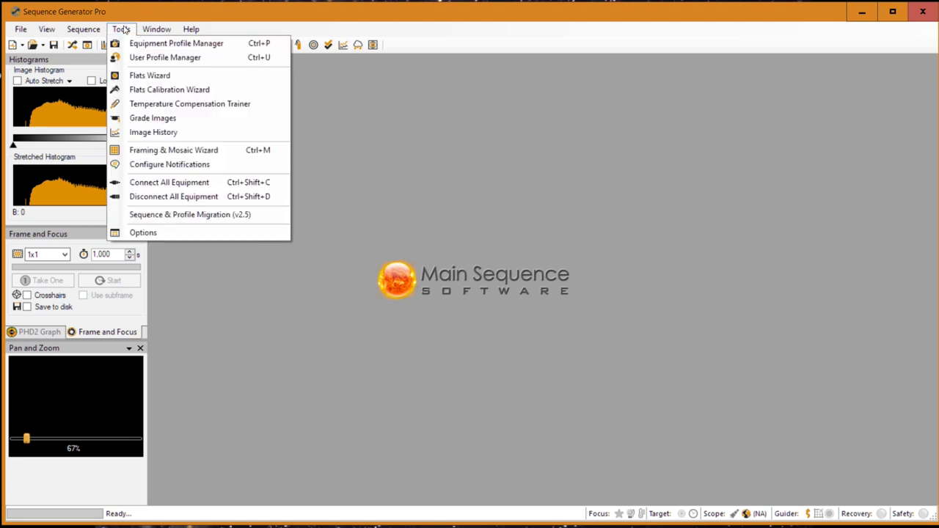
pyautogui.click(178, 151)
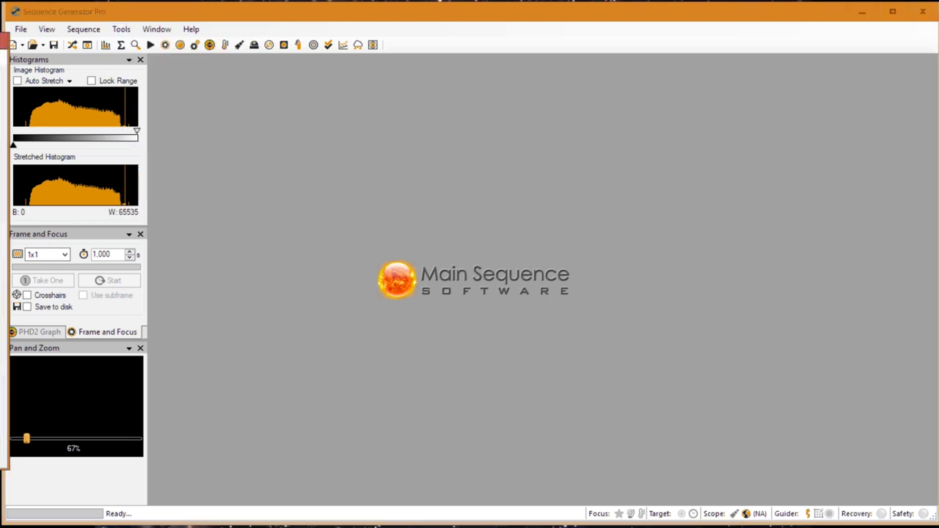
pyautogui.moveTo(110, 59); pyautogui.dragTo(258, 64)
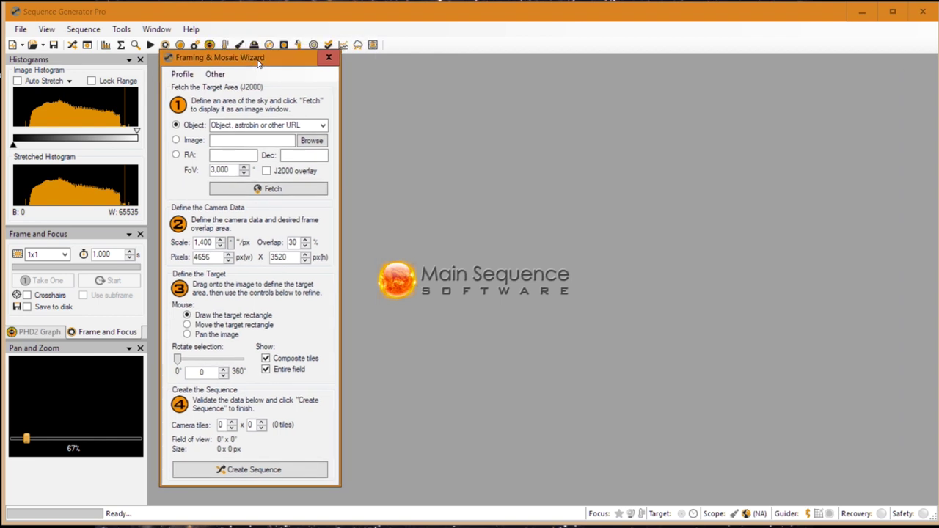
# Review the equipment profiles available in the Framing & Mosaic Wizard, keeping ZWO1600MMpro selected
pyautogui.click(179, 78)
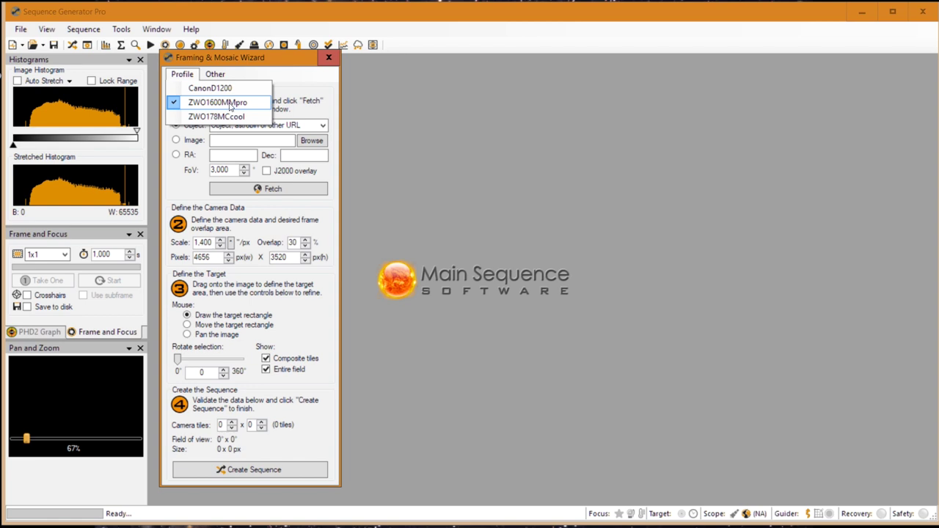
pyautogui.click(210, 82)
pyautogui.click(184, 70)
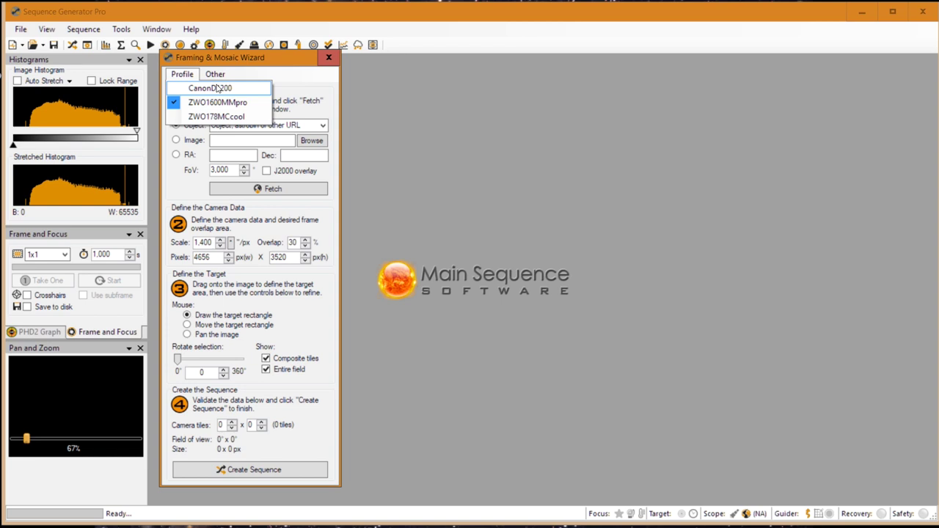
pyautogui.click(192, 118)
# Fetch the sky image for object ngc7000 with a 3° field of view
pyautogui.click(231, 126)
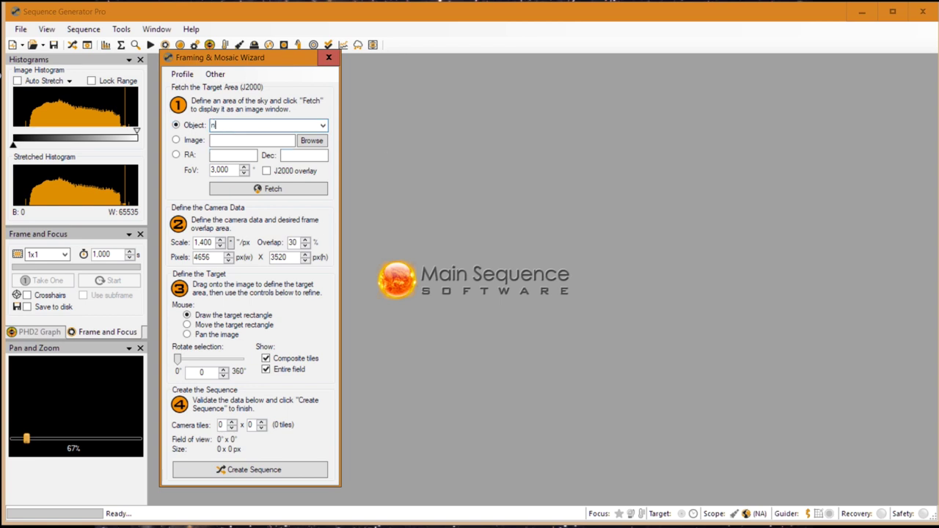
pyautogui.write('ngc7000')
pyautogui.click(303, 195)
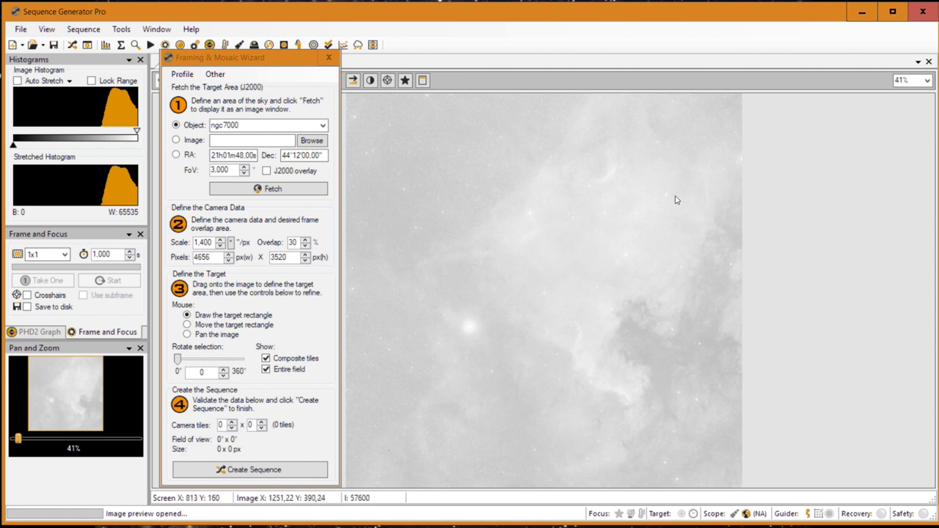
# Compare the ngc7000 image fetched at 1° and 2° fields of view, and return it to 3°
pyautogui.click(242, 171)
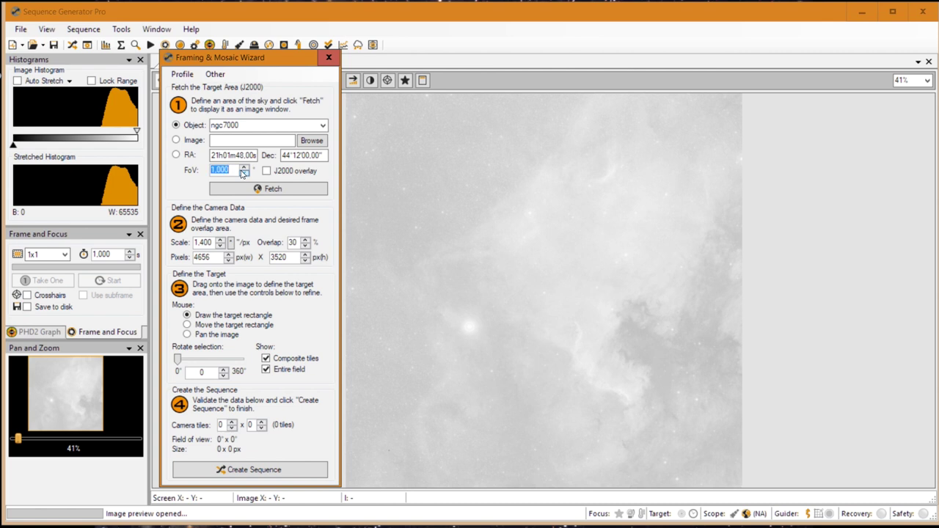
pyautogui.moveTo(190, 174)
pyautogui.click(277, 189)
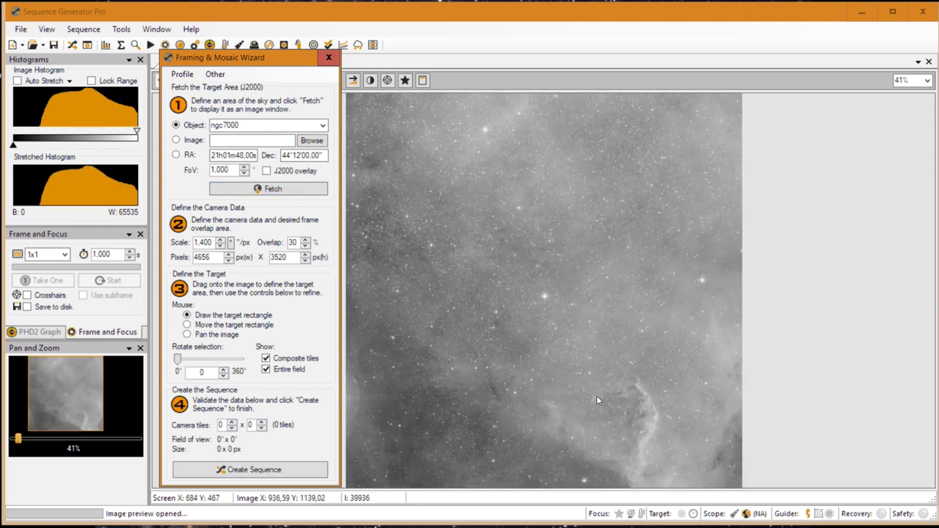
pyautogui.click(244, 167)
pyautogui.click(264, 193)
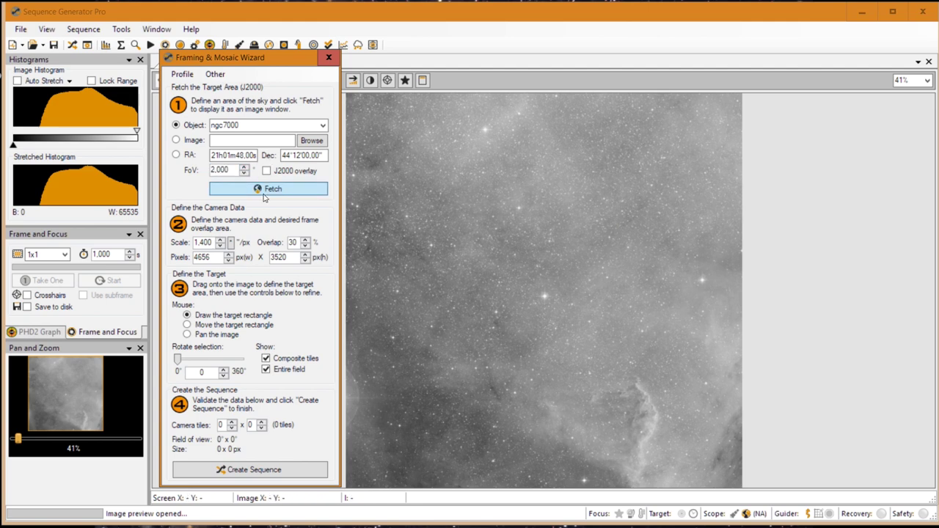
pyautogui.click(245, 168)
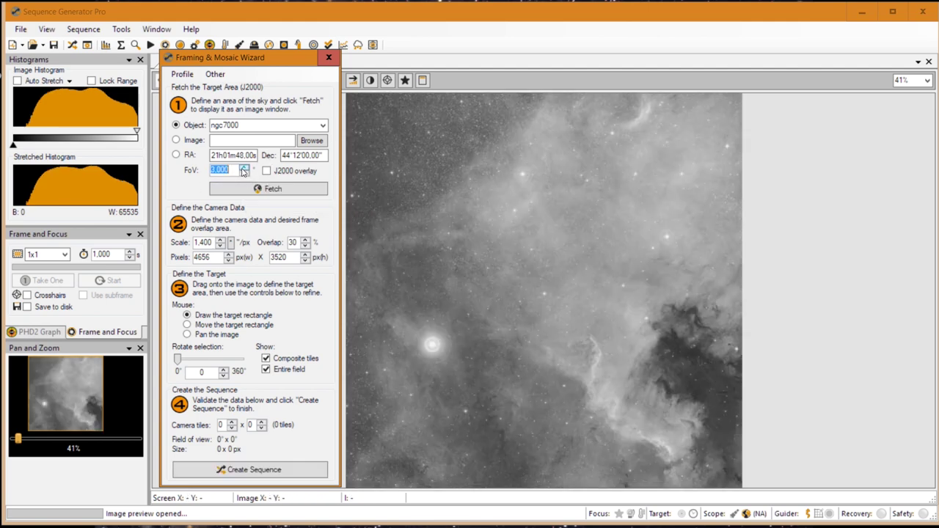
pyautogui.click(258, 190)
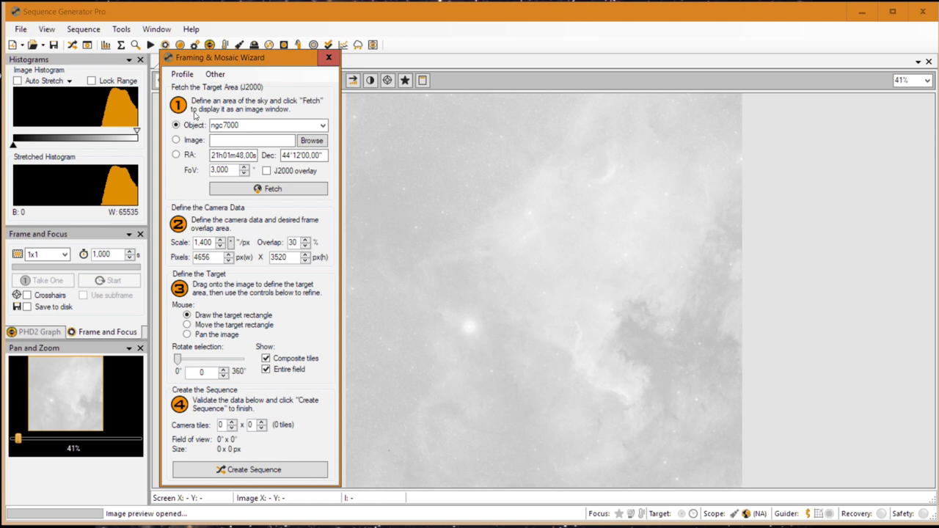
# Load the camera data of the ZWO178MCcool profile and switch back to the ZWO1600MMpro profile
pyautogui.click(186, 76)
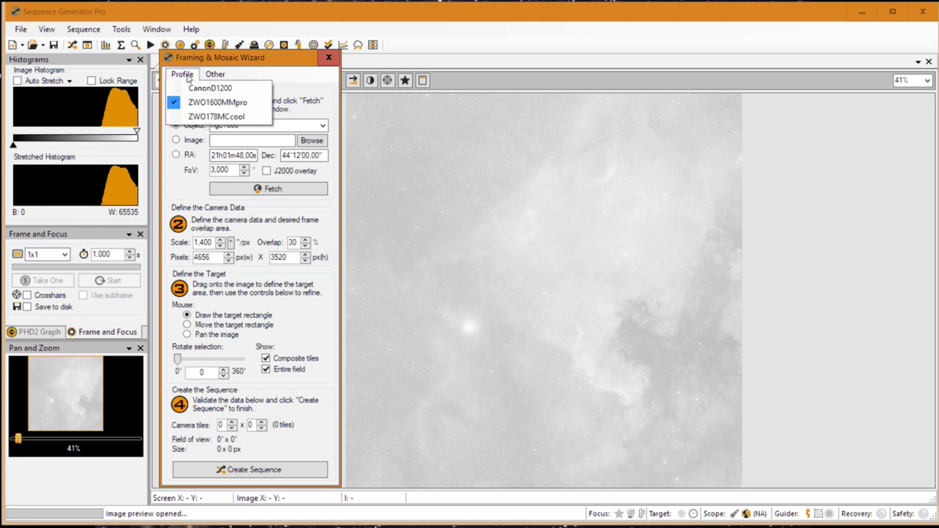
pyautogui.click(232, 228)
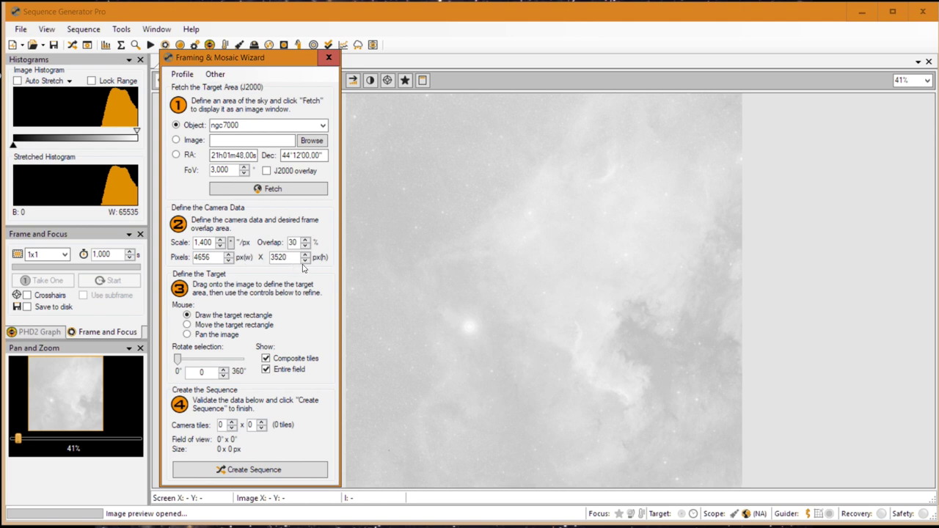
pyautogui.click(182, 76)
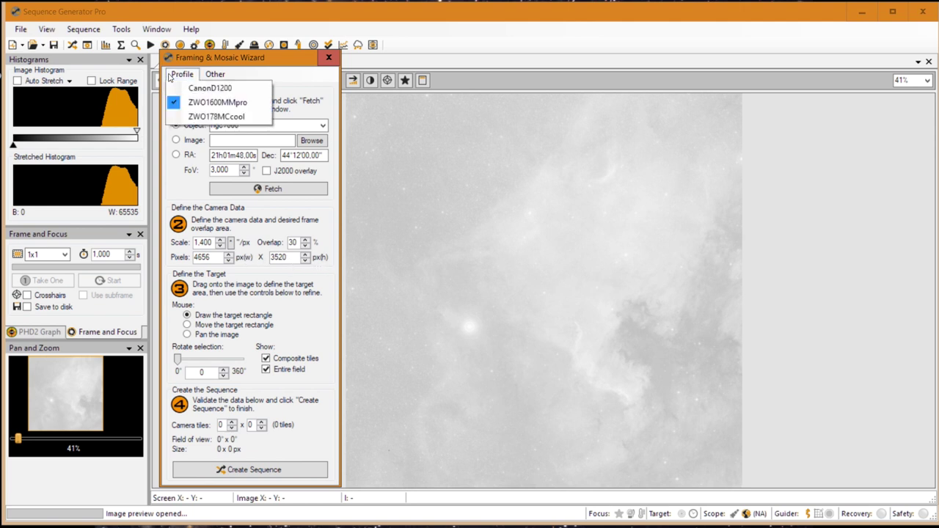
pyautogui.click(215, 117)
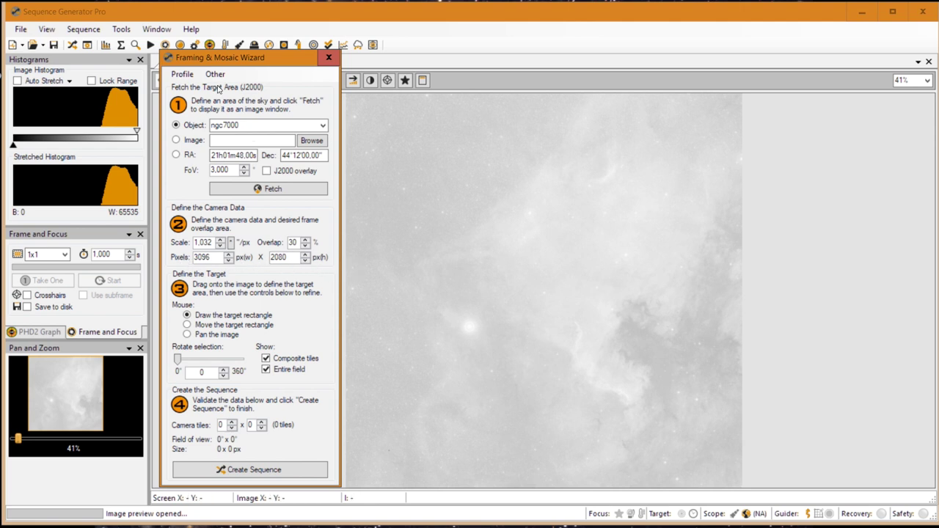
pyautogui.click(182, 74)
pyautogui.click(191, 101)
# Draw a target rectangle over the ngc7000 image and reduce the camera tiles to 1 x 1
pyautogui.moveTo(401, 185); pyautogui.dragTo(663, 378)
pyautogui.click(232, 428)
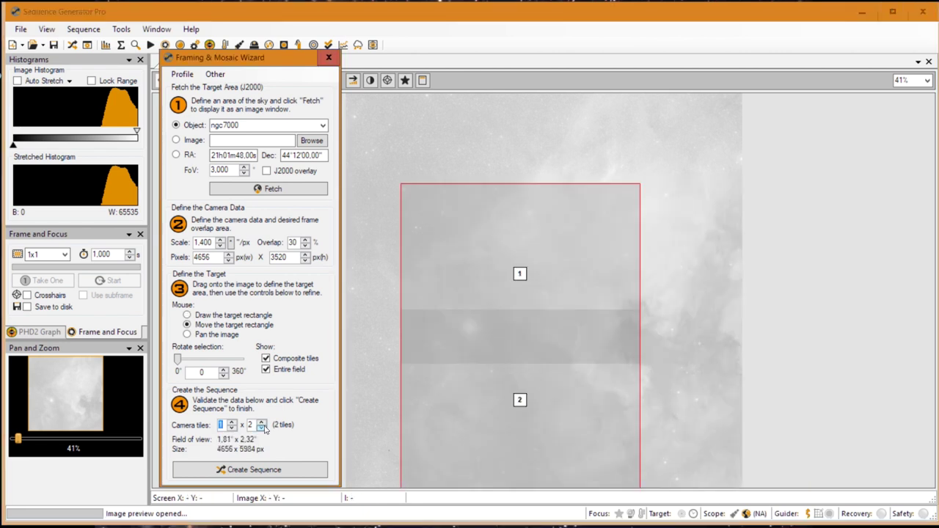
pyautogui.click(261, 428)
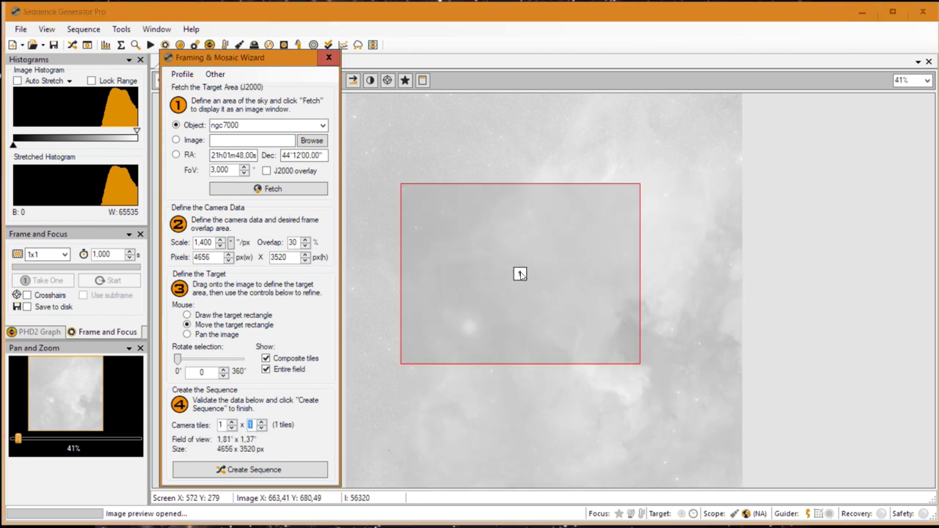
# Move the single-tile frame so that it surrounds the bright ridge and dark region of the nebula
pyautogui.click(548, 326)
pyautogui.moveTo(548, 325); pyautogui.dragTo(596, 365)
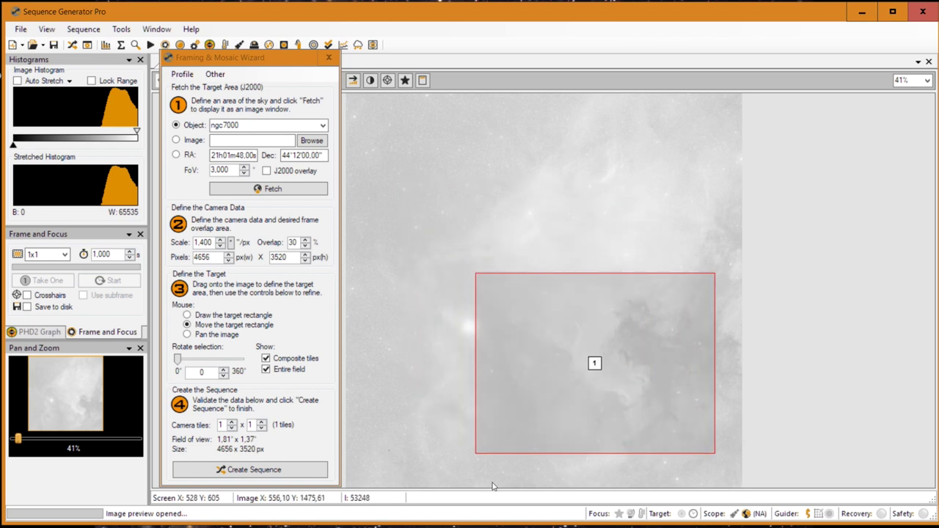
pyautogui.moveTo(592, 368); pyautogui.dragTo(611, 379)
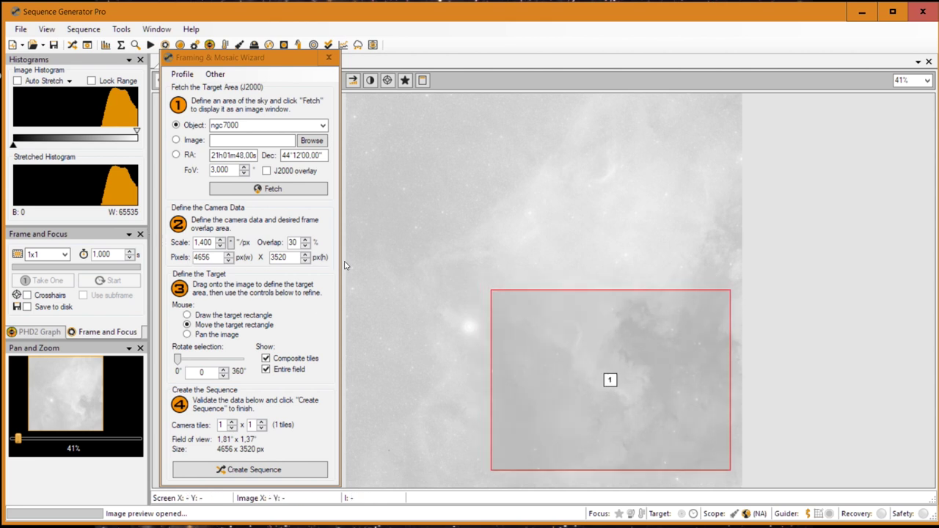
pyautogui.moveTo(615, 380); pyautogui.dragTo(599, 370)
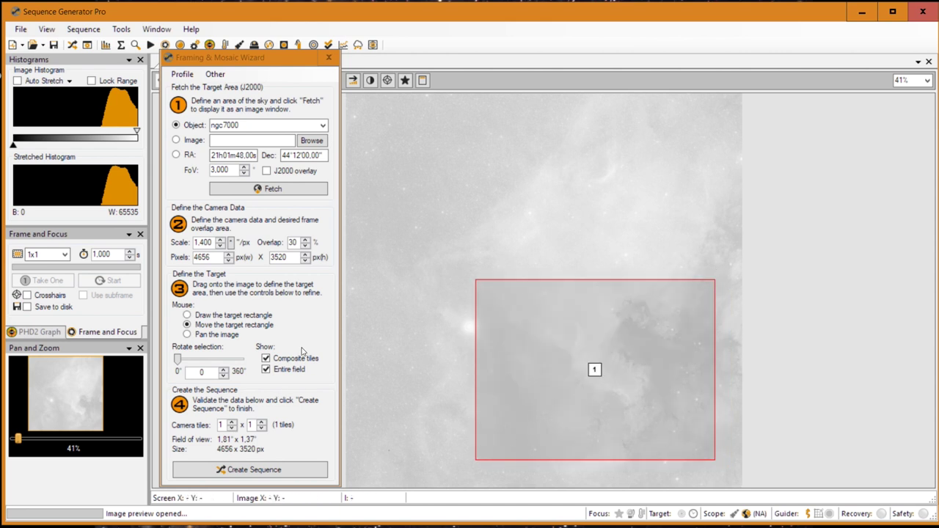
# Adjust the framing with the Entire field display off, and turn it back on with the composite tiles hidden
pyautogui.click(268, 370)
pyautogui.moveTo(600, 372); pyautogui.dragTo(610, 358)
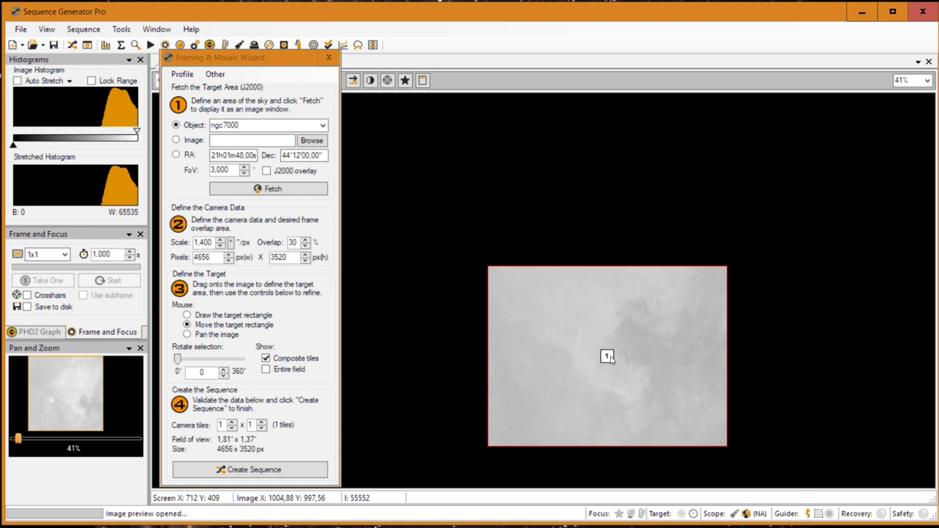
pyautogui.click(266, 359)
pyautogui.click(266, 359)
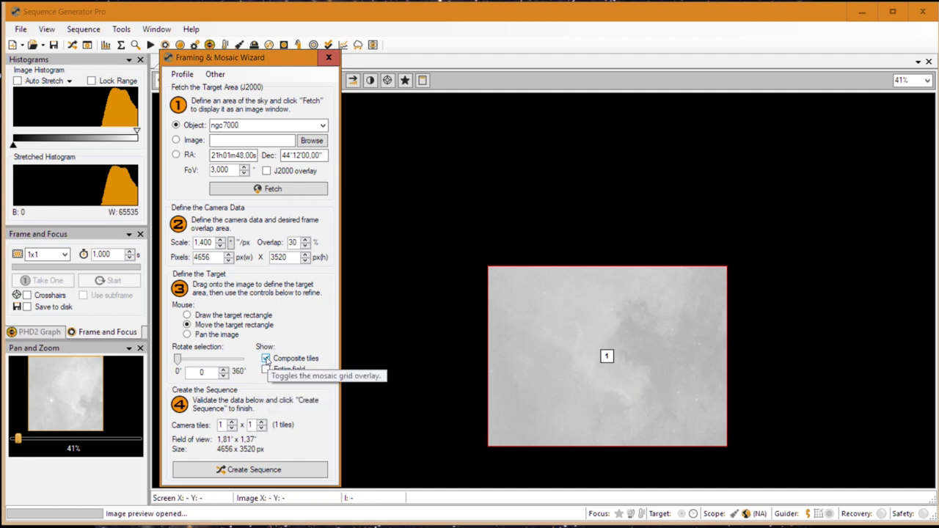
pyautogui.moveTo(177, 359); pyautogui.dragTo(176, 359)
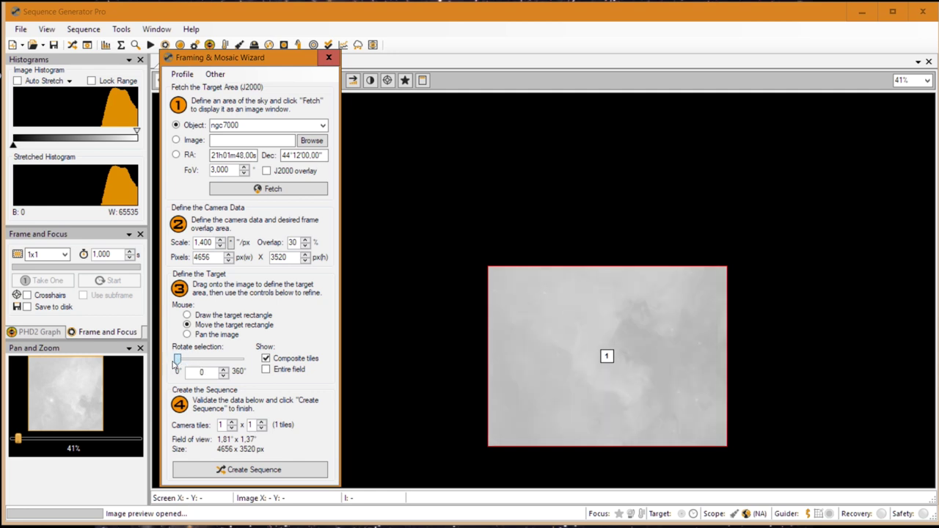
pyautogui.click(267, 369)
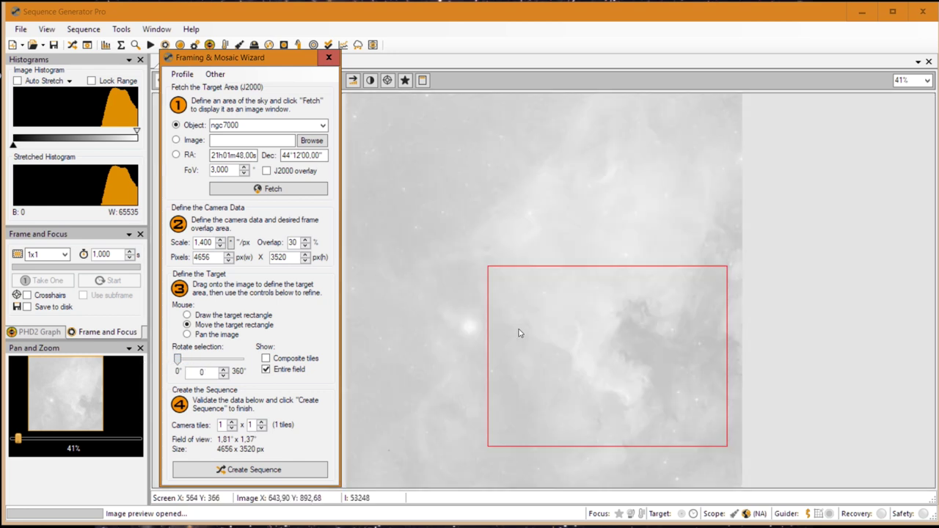
pyautogui.moveTo(177, 359)
pyautogui.mouseDown()
pyautogui.moveTo(193, 357)
pyautogui.moveTo(169, 358)
pyautogui.mouseUp()
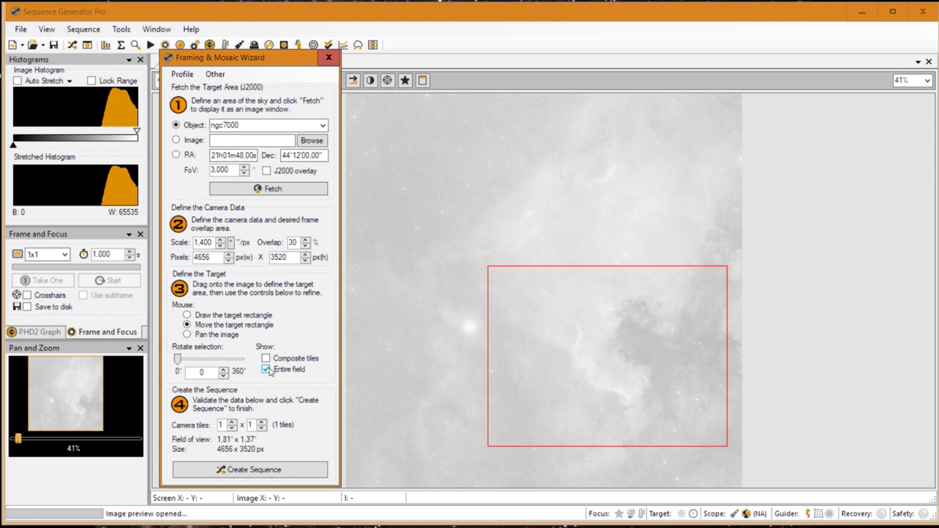
pyautogui.click(146, 312)
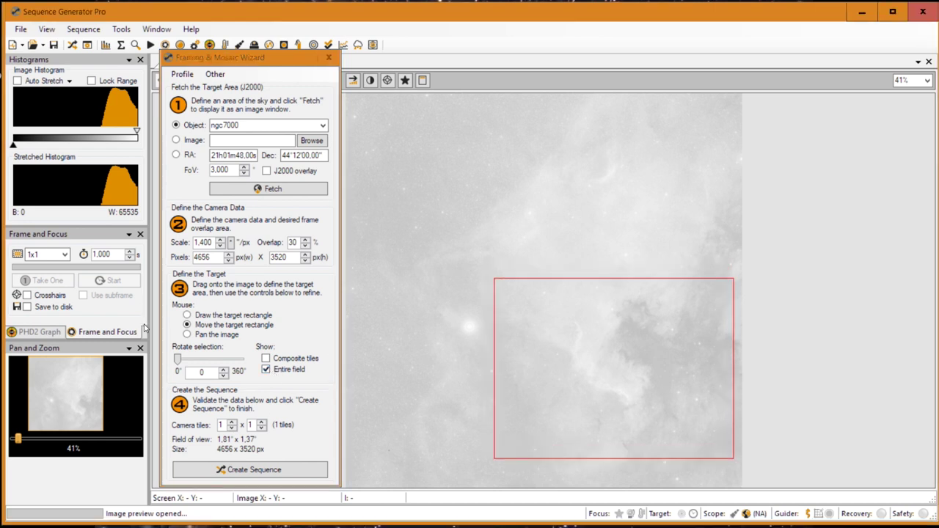
# Set the camera tiles to 2 x 2 and move the enlarged target rectangle over the nebula
pyautogui.click(232, 424)
pyautogui.click(261, 422)
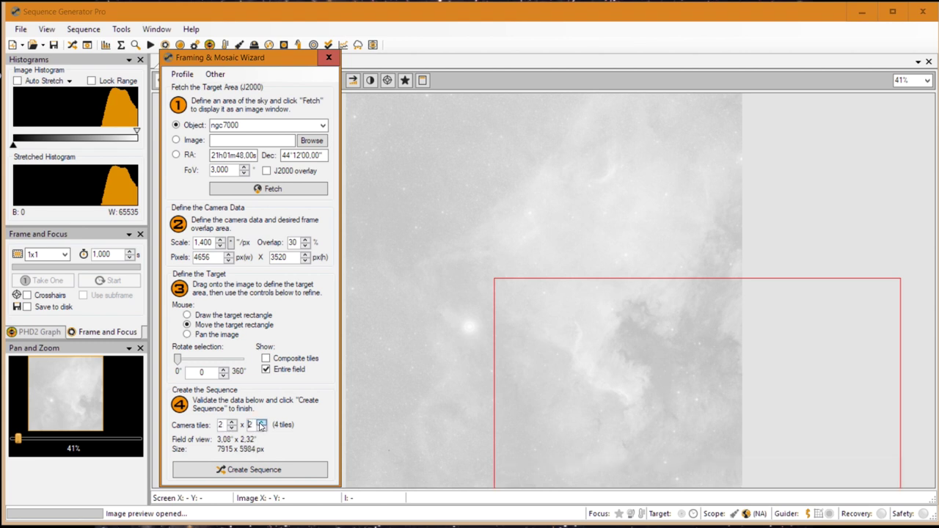
pyautogui.moveTo(580, 410); pyautogui.dragTo(565, 302)
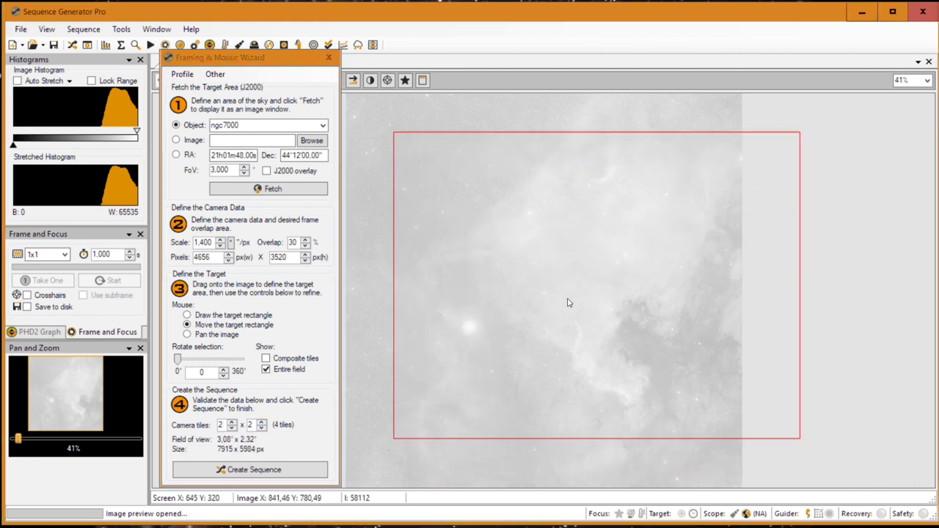
# Show the composite tiles and reposition the four-tile mosaic over the nebula
pyautogui.click(266, 358)
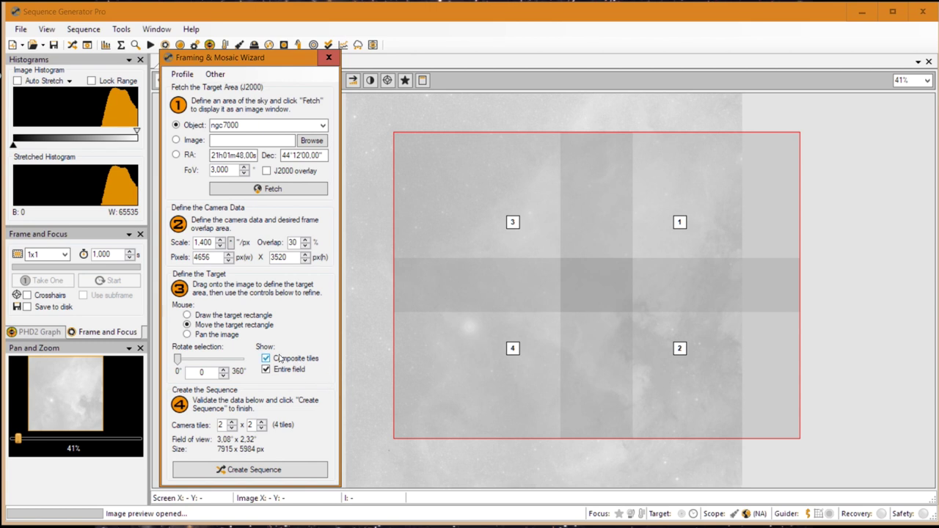
pyautogui.moveTo(593, 275); pyautogui.dragTo(567, 301)
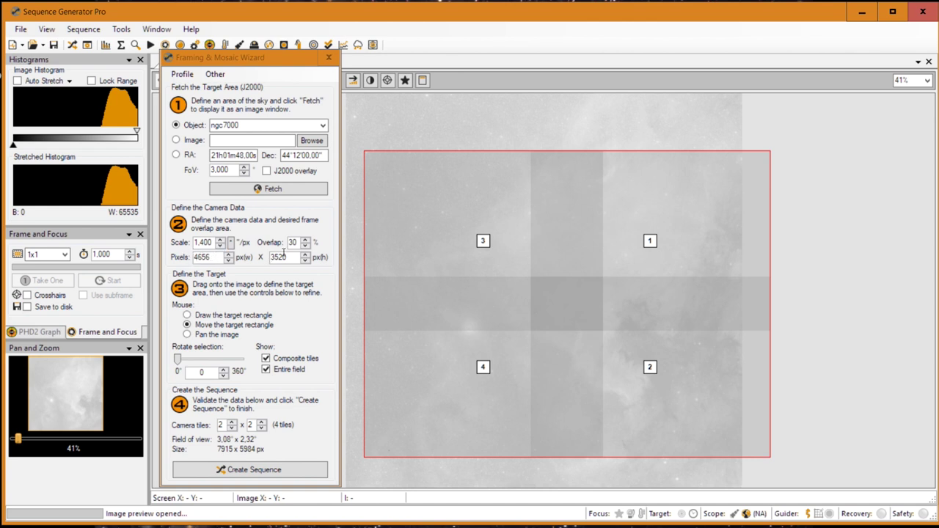
pyautogui.moveTo(582, 317); pyautogui.dragTo(607, 326)
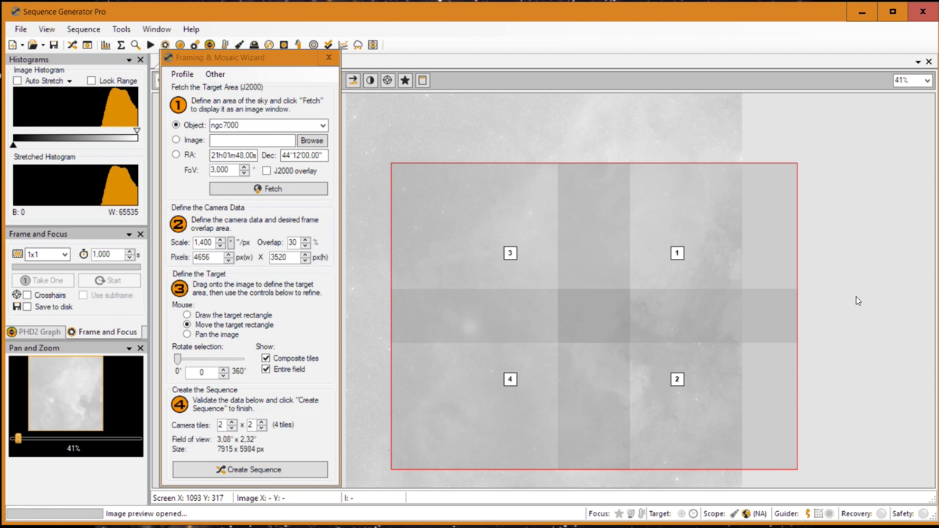
pyautogui.moveTo(651, 293); pyautogui.dragTo(601, 315)
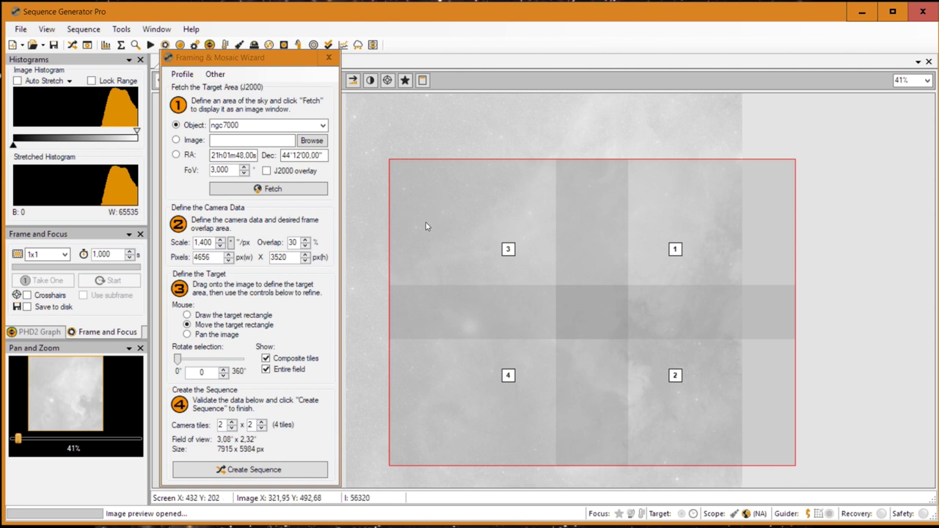
# Set the overlap between adjacent mosaic frames to 20%
pyautogui.doubleClick(294, 242)
pyautogui.write('20')
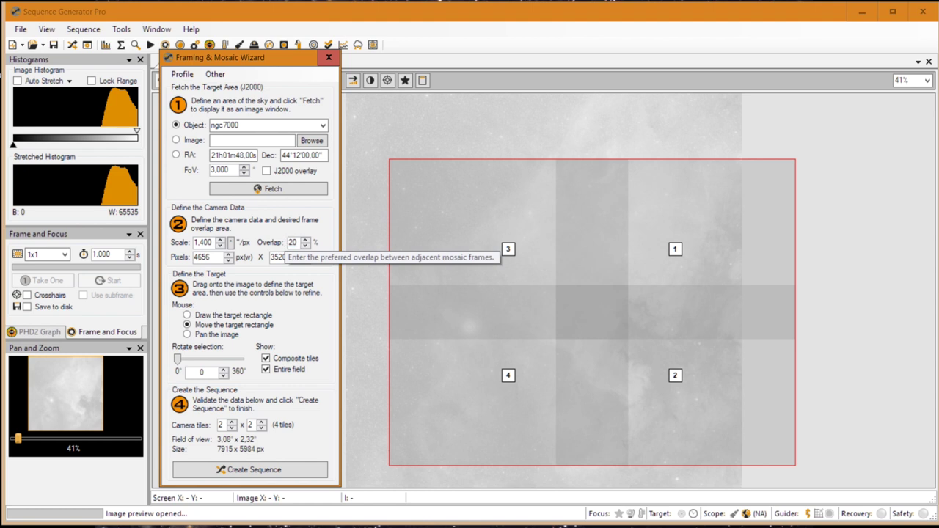
pyautogui.press('Return')
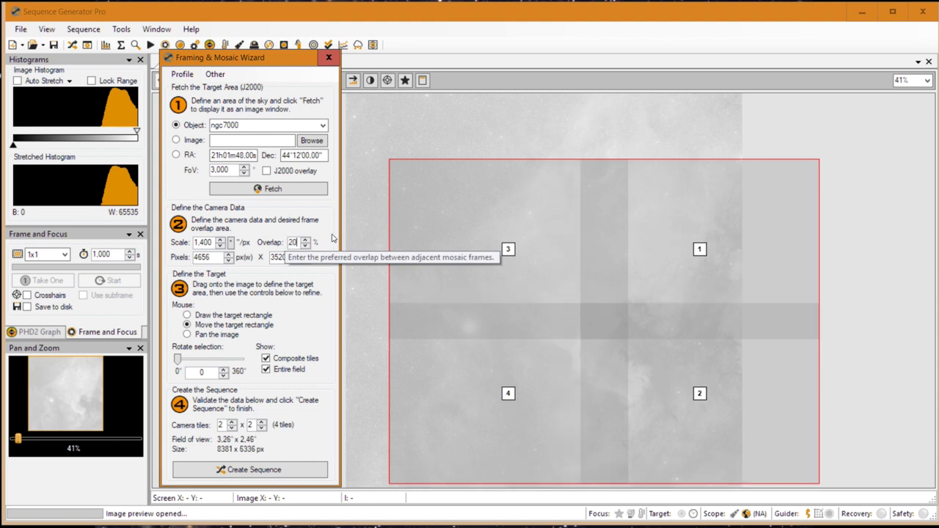
# Set the mosaic overlap to 0% and move the four-tile rectangle back over the nebula
pyautogui.doubleClick(294, 242)
pyautogui.write('0')
pyautogui.press('Return')
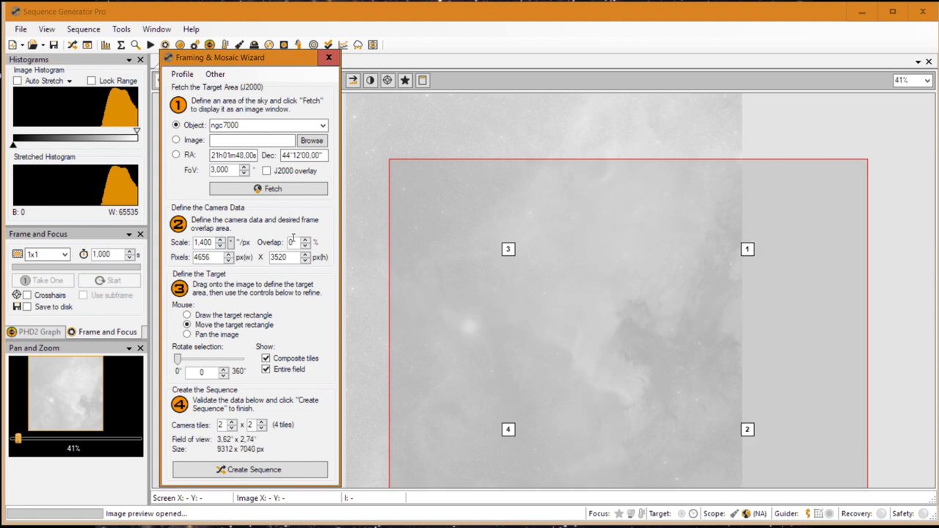
pyautogui.moveTo(636, 356); pyautogui.dragTo(600, 321)
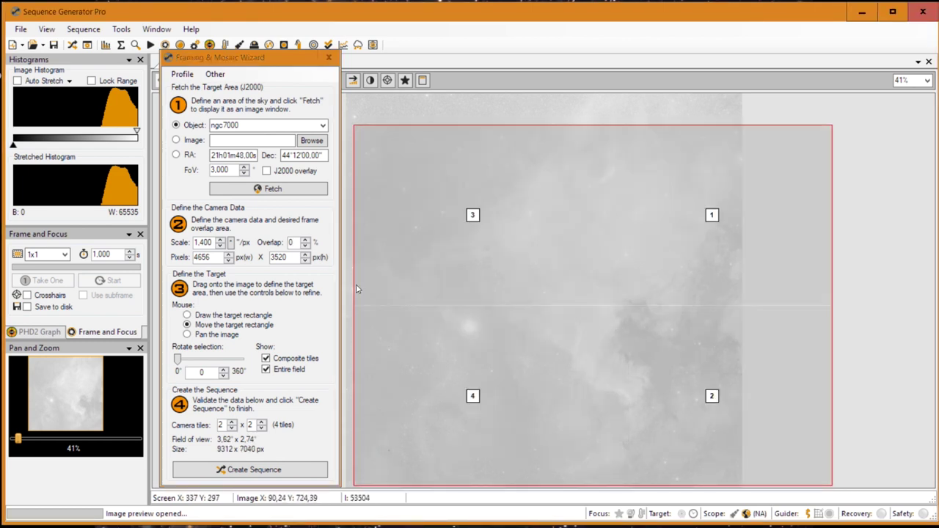
# Set the overlap between adjacent mosaic frames to 30%
pyautogui.doubleClick(294, 242)
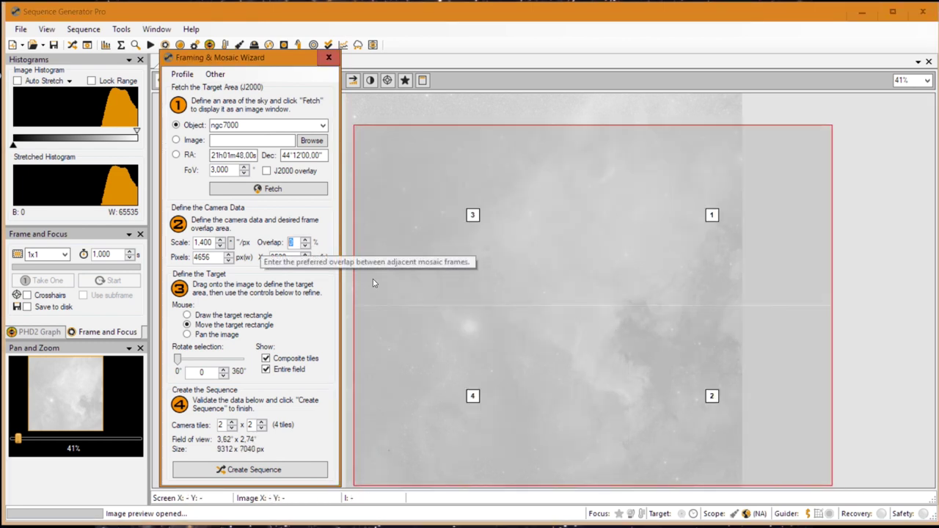
pyautogui.write('30')
pyautogui.press('Return')
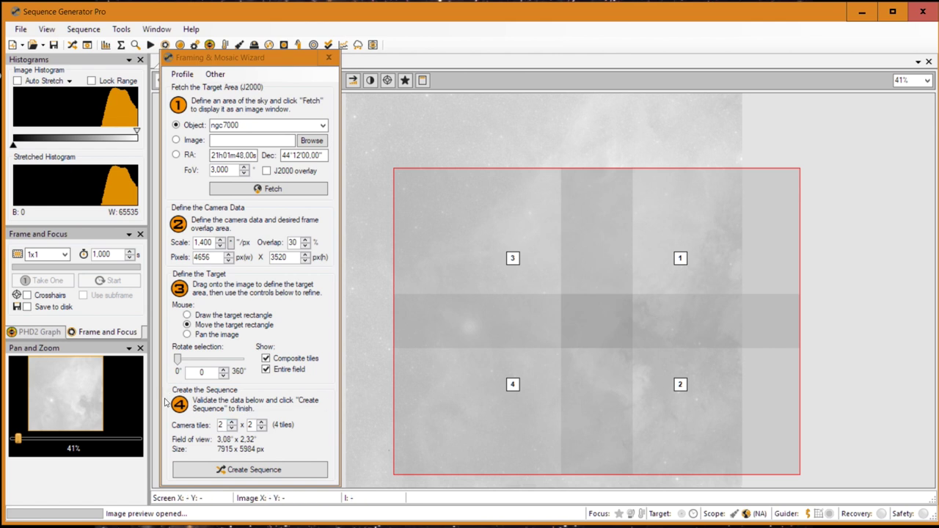
# Create the ngc7000 mosaic sequence, appending the targets to the existing sequence with rotation validation on mosaic start enabled
pyautogui.click(259, 473)
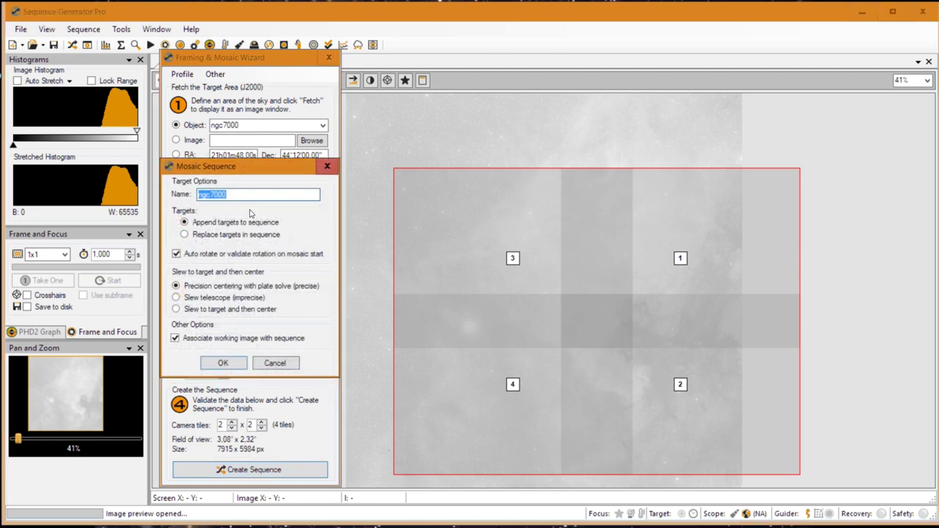
pyautogui.moveTo(251, 139); pyautogui.dragTo(543, 116)
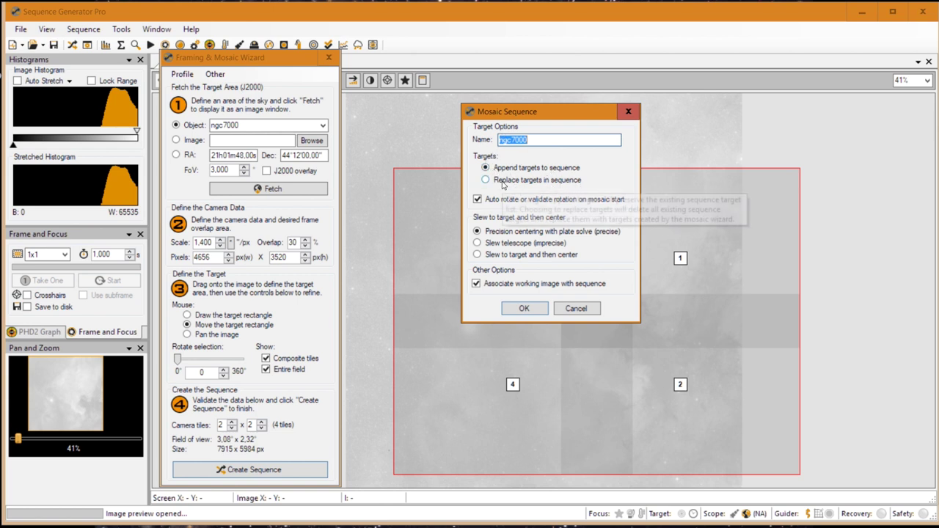
pyautogui.click(504, 184)
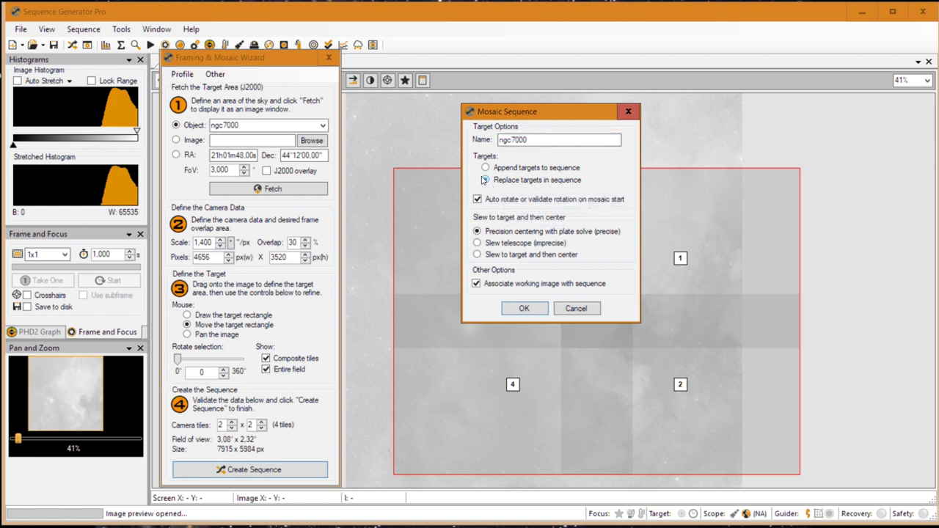
pyautogui.click(489, 171)
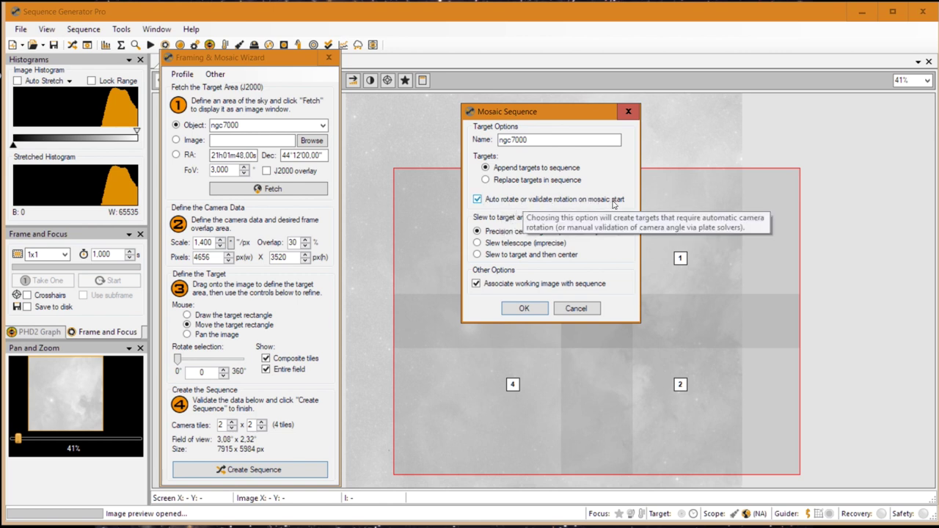
pyautogui.click(477, 200)
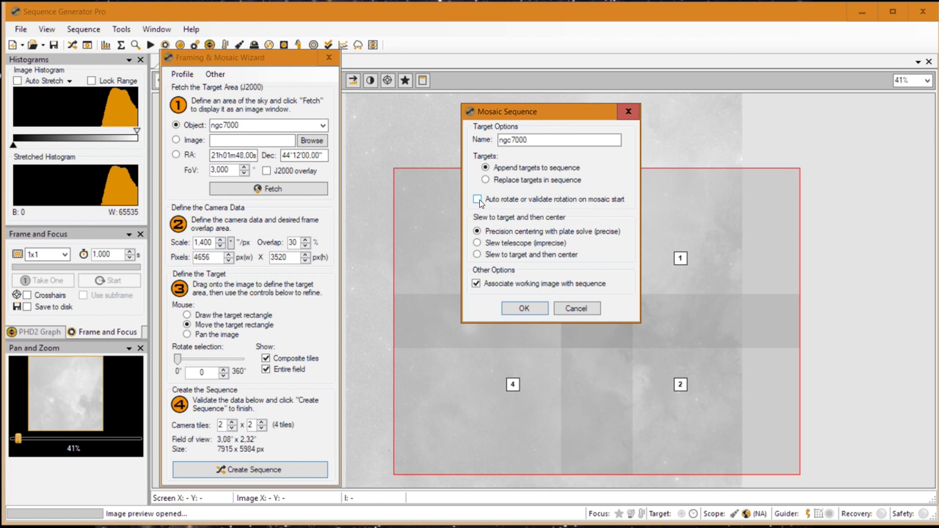
pyautogui.moveTo(548, 108); pyautogui.dragTo(316, 119)
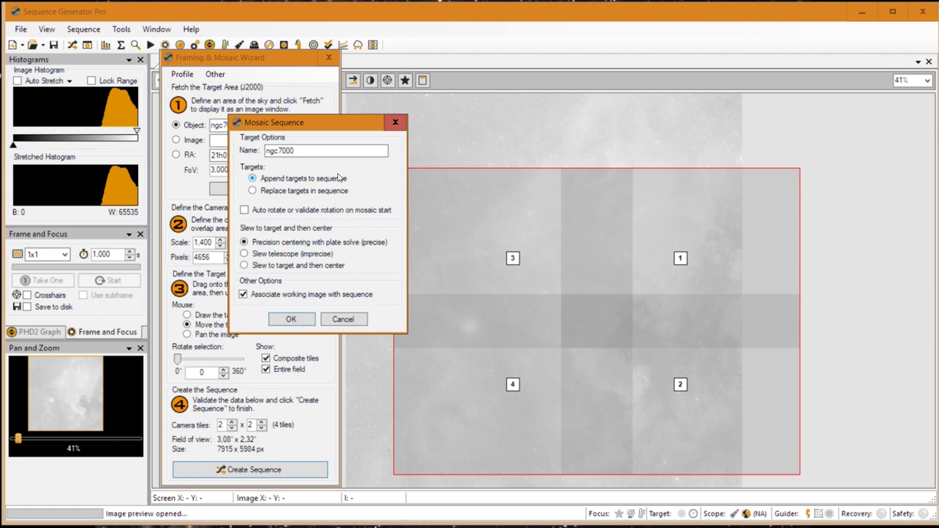
pyautogui.moveTo(328, 119); pyautogui.dragTo(579, 129)
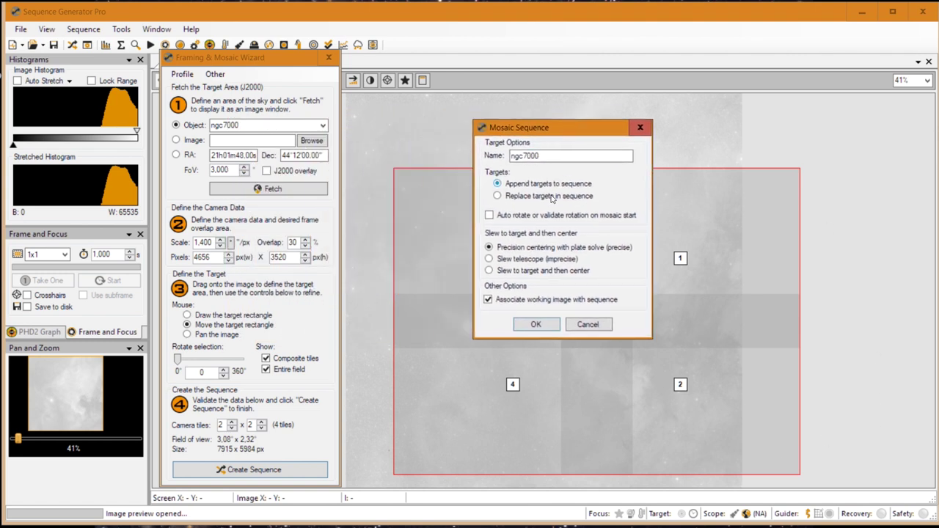
pyautogui.click(490, 216)
pyautogui.click(536, 324)
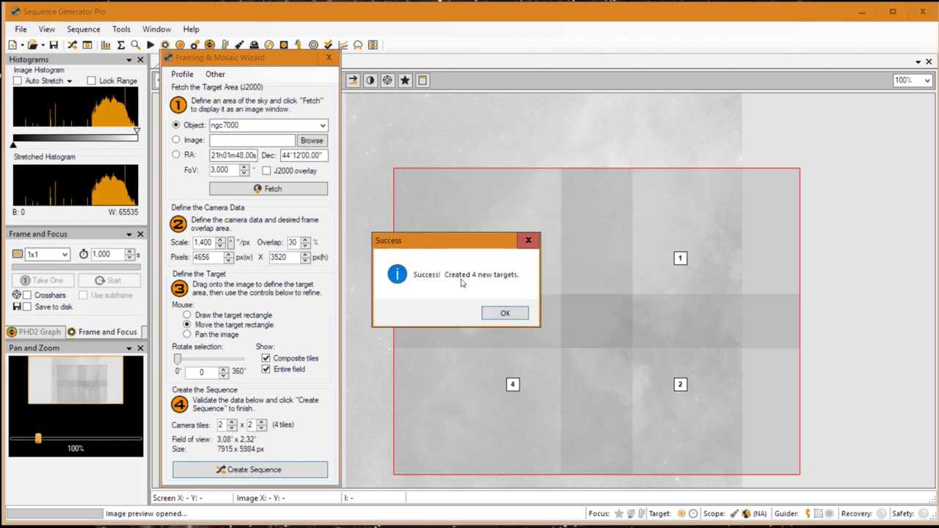
pyautogui.click(494, 315)
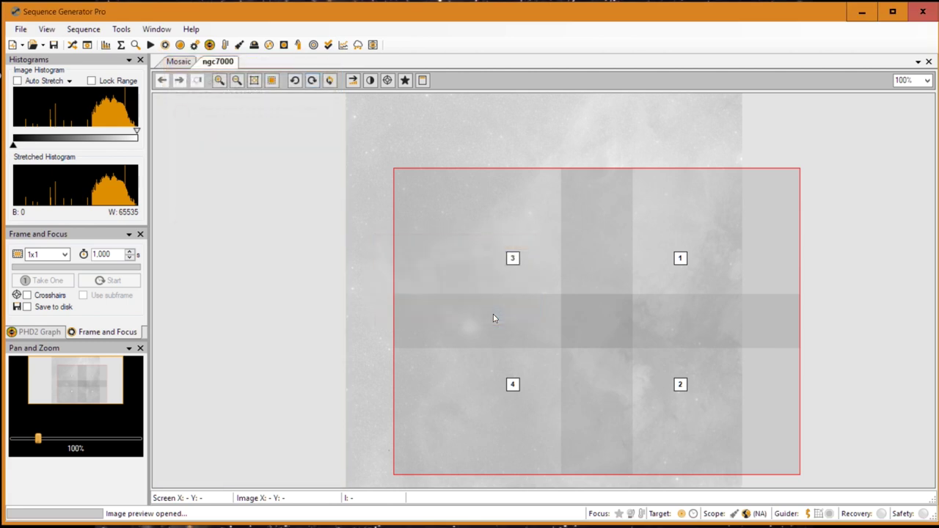
# Compare the ngc7000 targets in the sequencer's target list with the numbered tiles on the mosaic image
pyautogui.moveTo(333, 138); pyautogui.dragTo(405, 136)
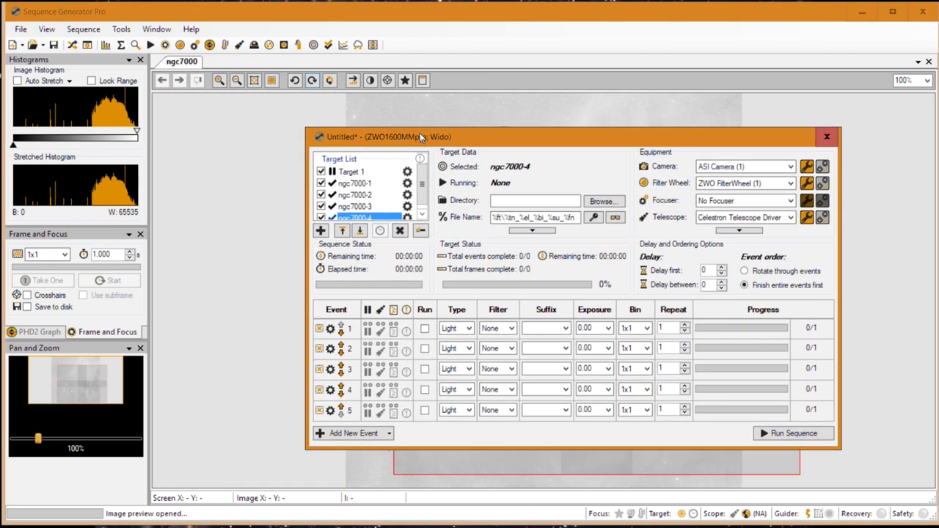
pyautogui.click(360, 186)
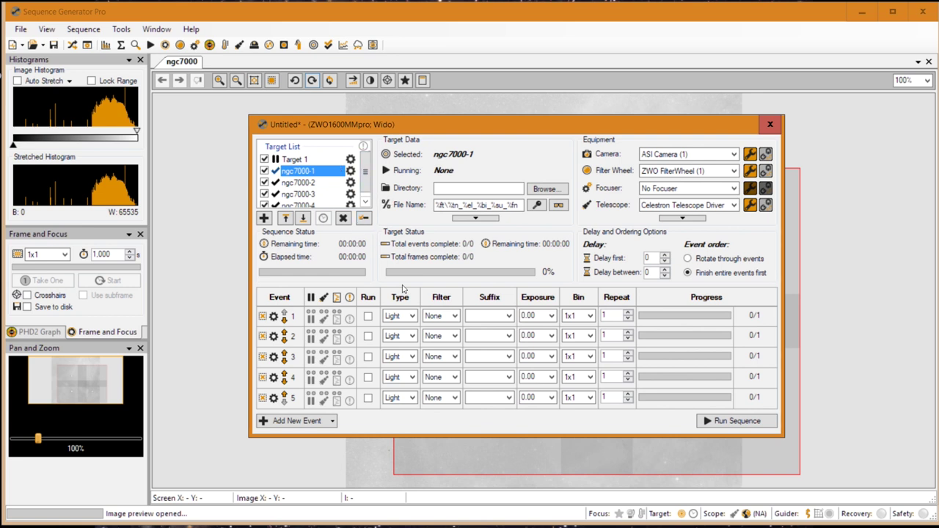
pyautogui.moveTo(477, 434); pyautogui.dragTo(483, 444)
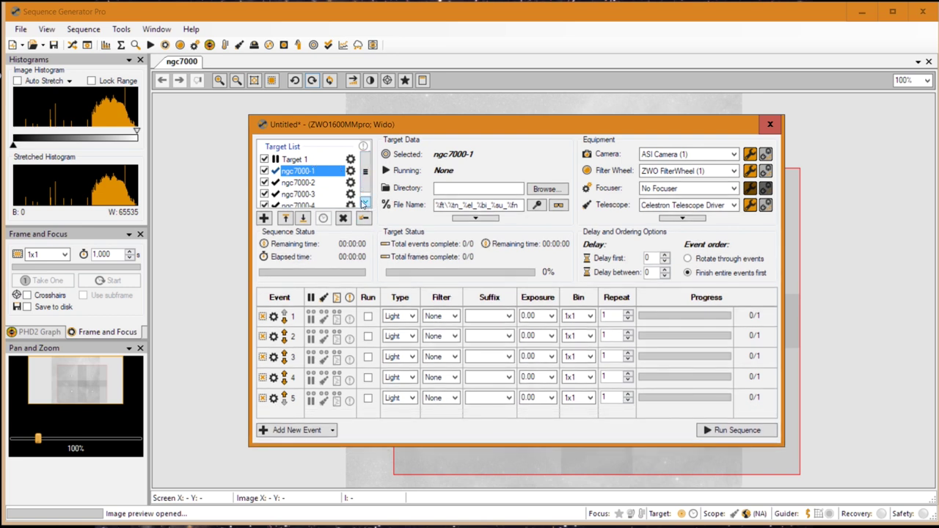
pyautogui.click(364, 203)
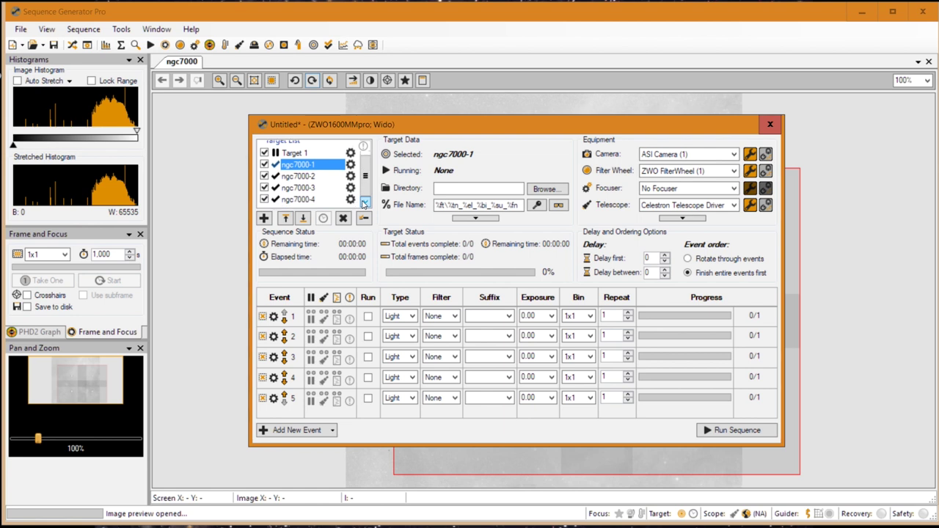
pyautogui.click(301, 188)
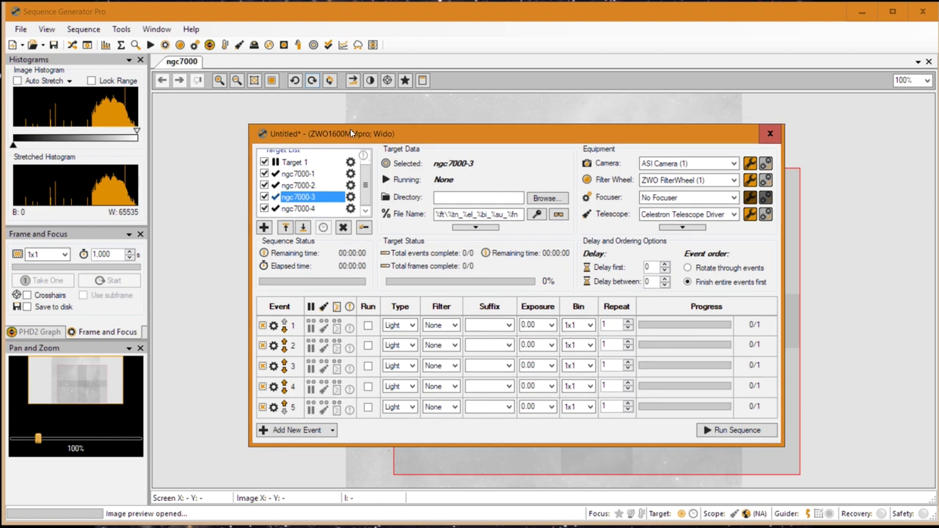
pyautogui.moveTo(493, 140); pyautogui.dragTo(143, 118)
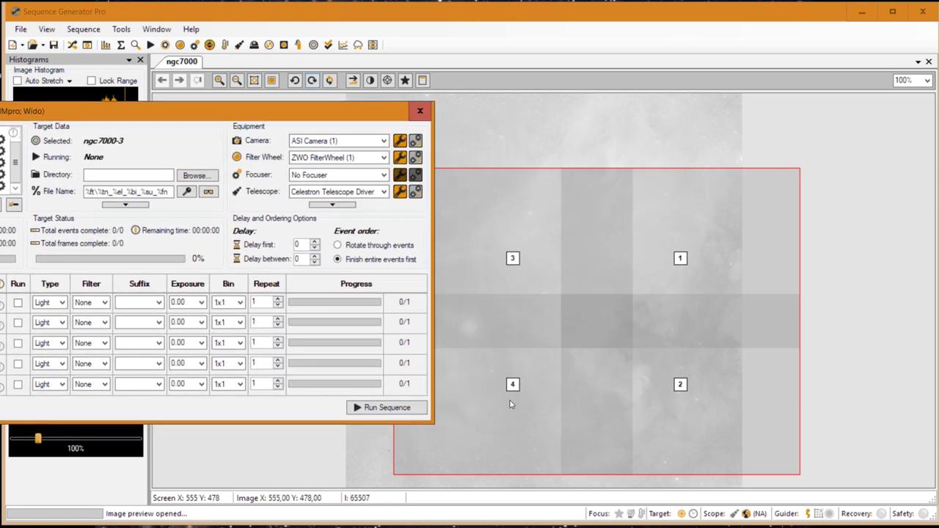
pyautogui.moveTo(273, 110); pyautogui.dragTo(624, 117)
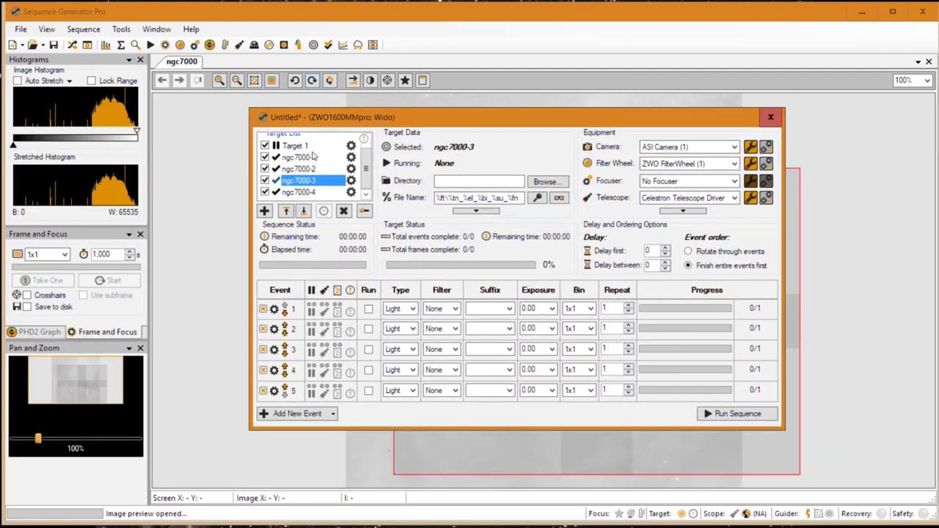
# Inspect the target settings of ngc7000-1 and ngc7000-2, including their coordinates, centering and camera rotation
pyautogui.click(314, 157)
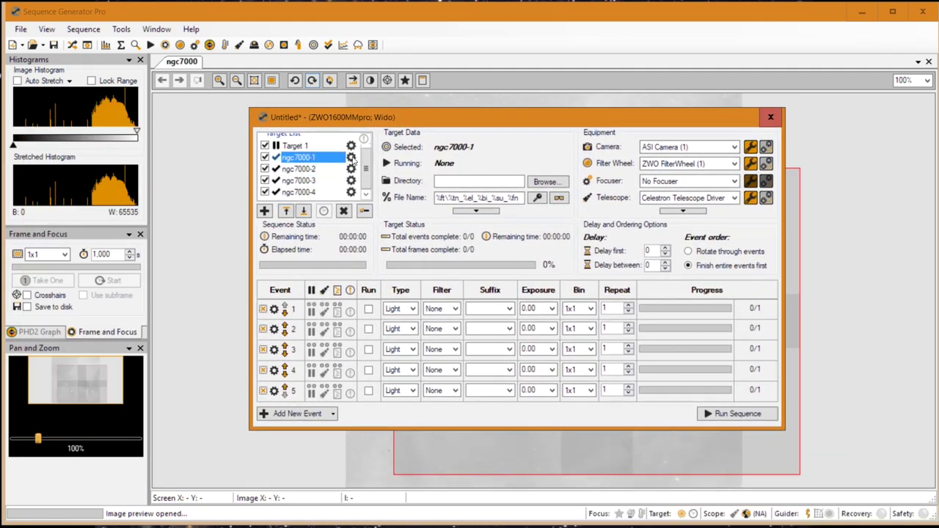
pyautogui.click(352, 157)
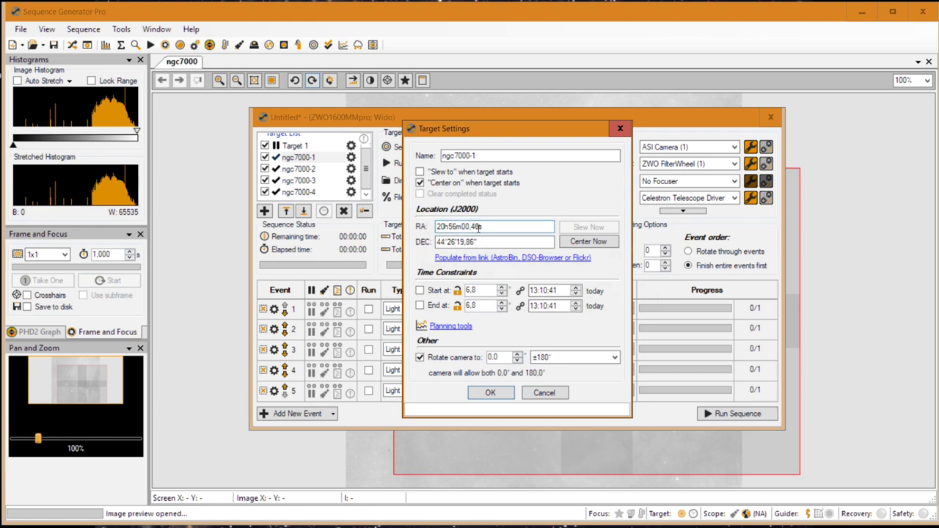
pyautogui.click(616, 133)
pyautogui.click(352, 169)
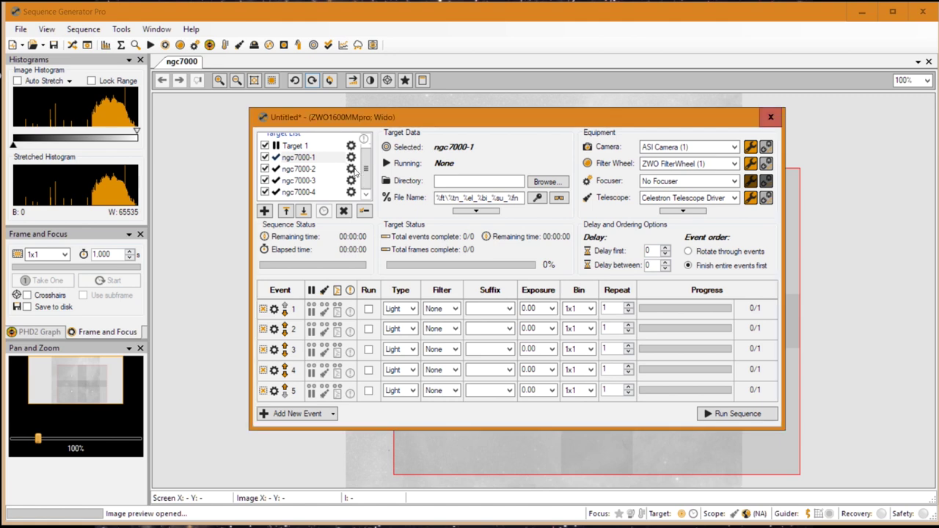
pyautogui.moveTo(459, 227)
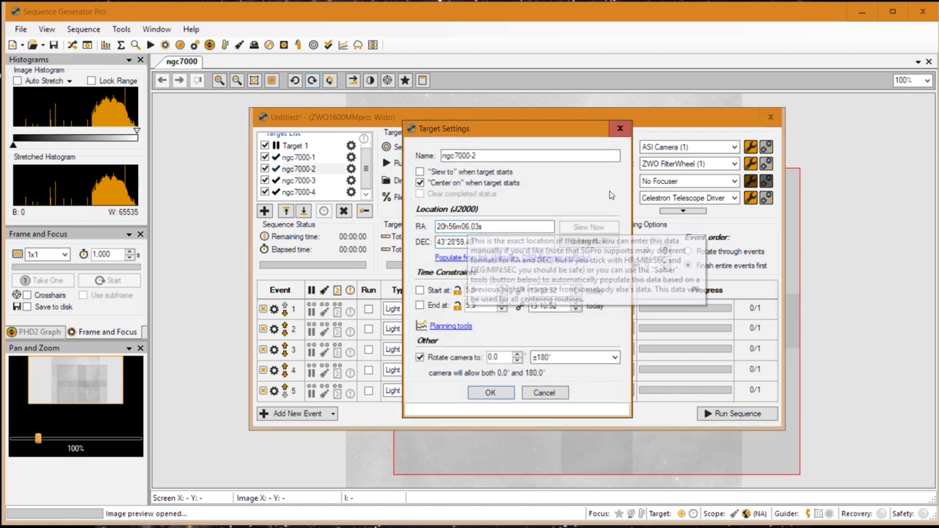
pyautogui.click(621, 130)
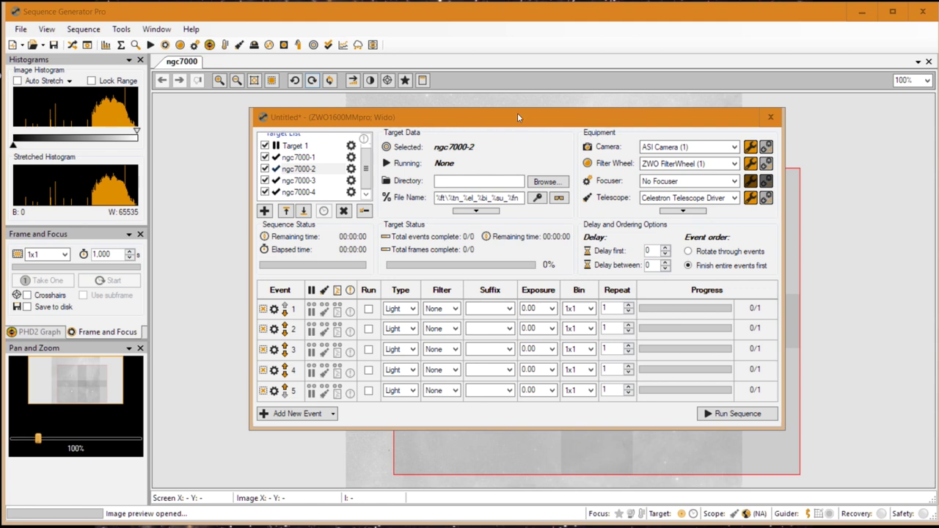
# Go through the event lists of targets ngc7000-1 to ngc7000-4 and return to ngc7000-1
pyautogui.moveTo(518, 117); pyautogui.dragTo(455, 128)
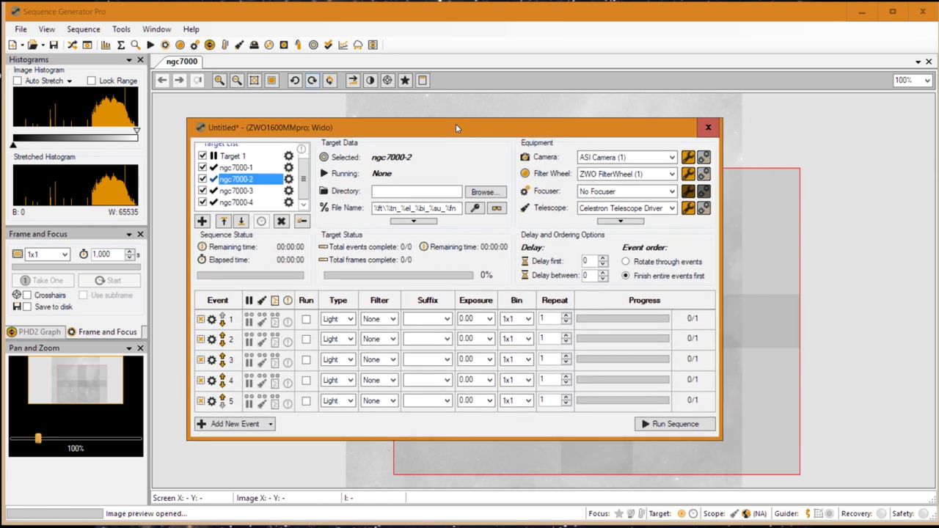
pyautogui.click(237, 168)
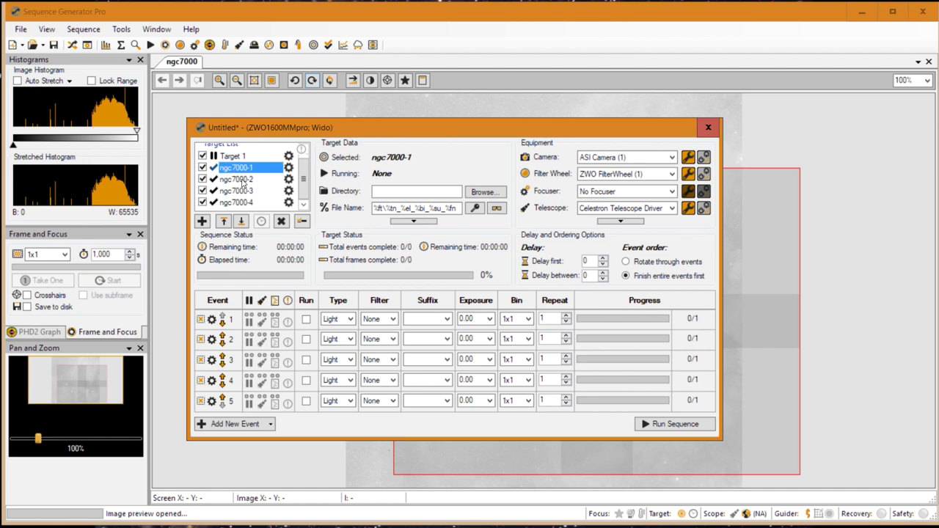
pyautogui.press('Down')
pyautogui.press('Down')
pyautogui.press('Down')
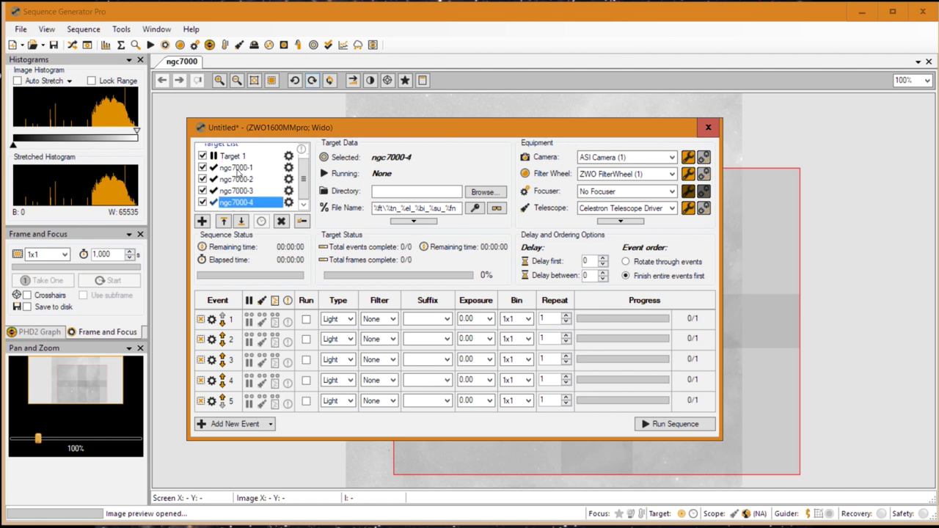
pyautogui.click(238, 169)
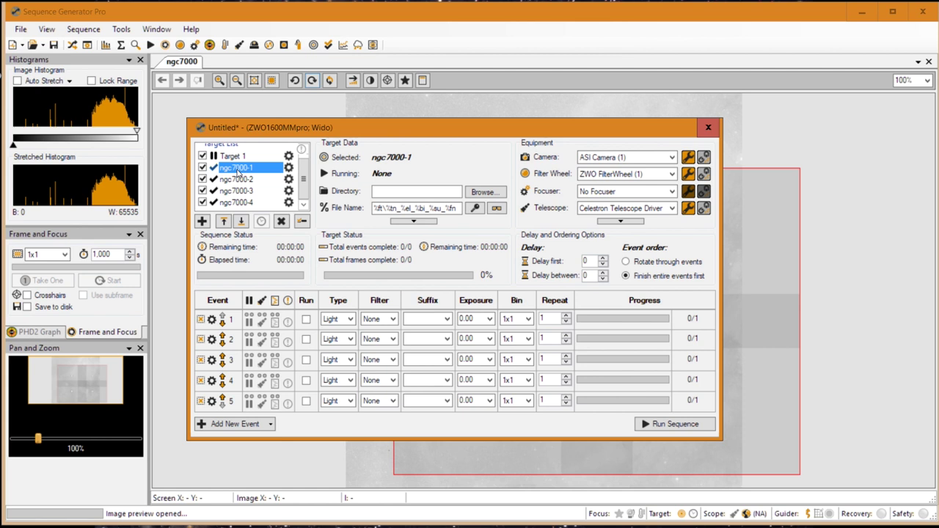